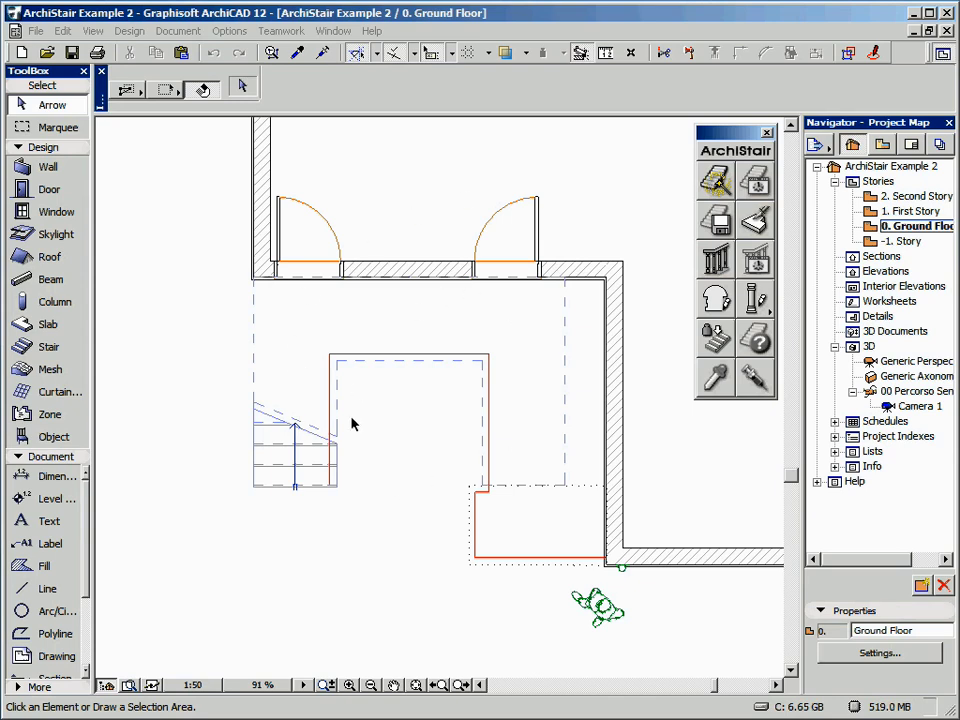
- Check the stair in the 3D camera view, then select the U-shaped stair and open its balustrade editor
double_click(895, 407)
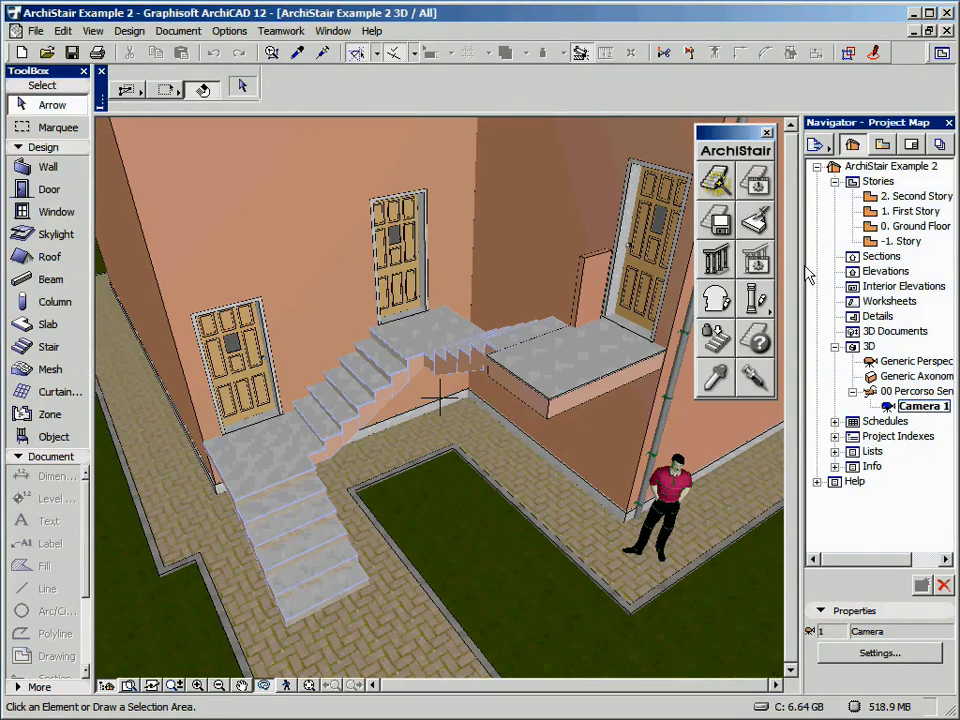
double_click(866, 229)
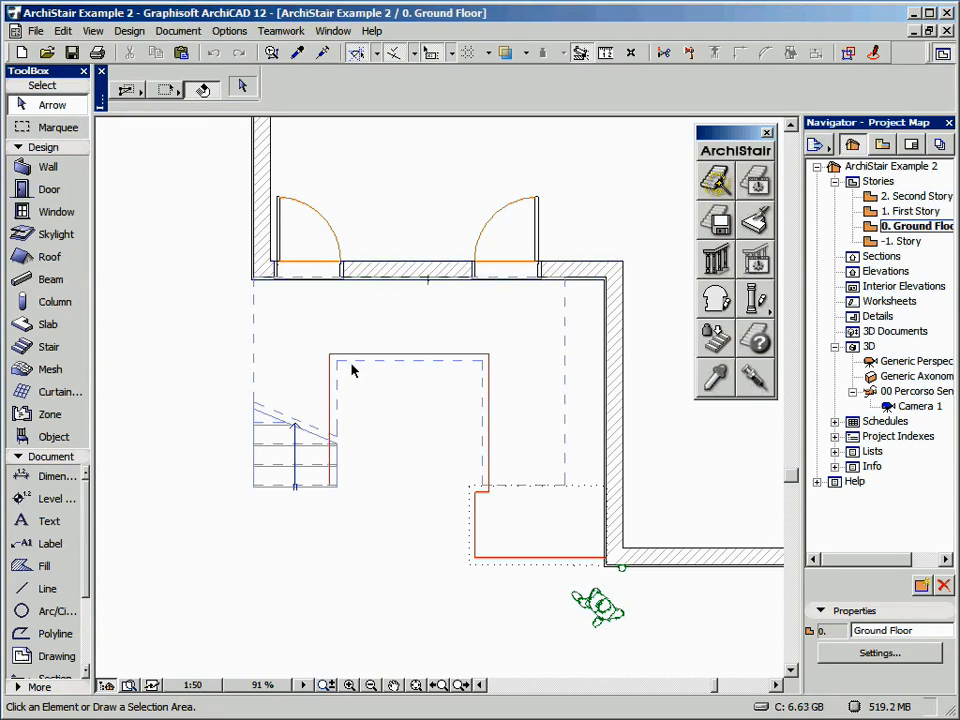
click(255, 490)
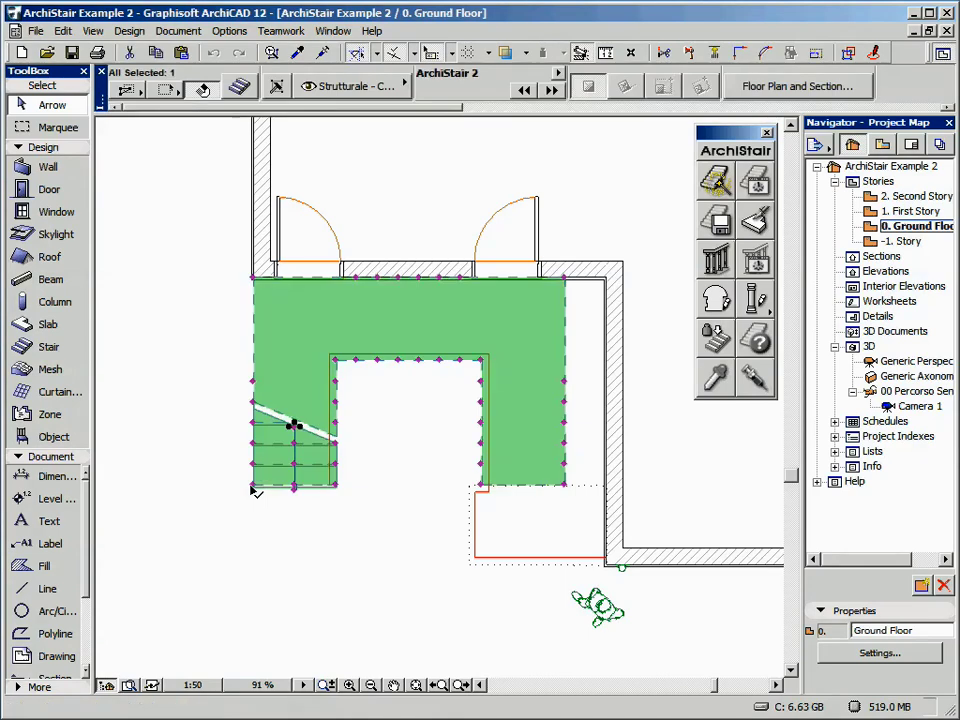
click(724, 264)
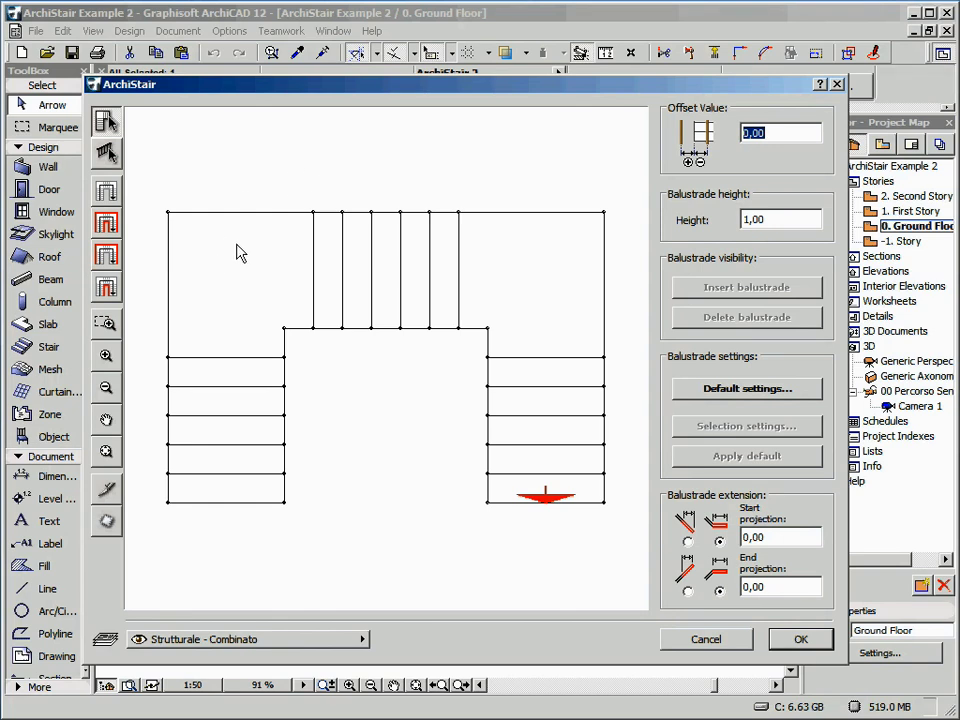
- Pick the U-shaped stair's full left and right outer edges as balustrade paths
click(238, 212)
shift+click(551, 212)
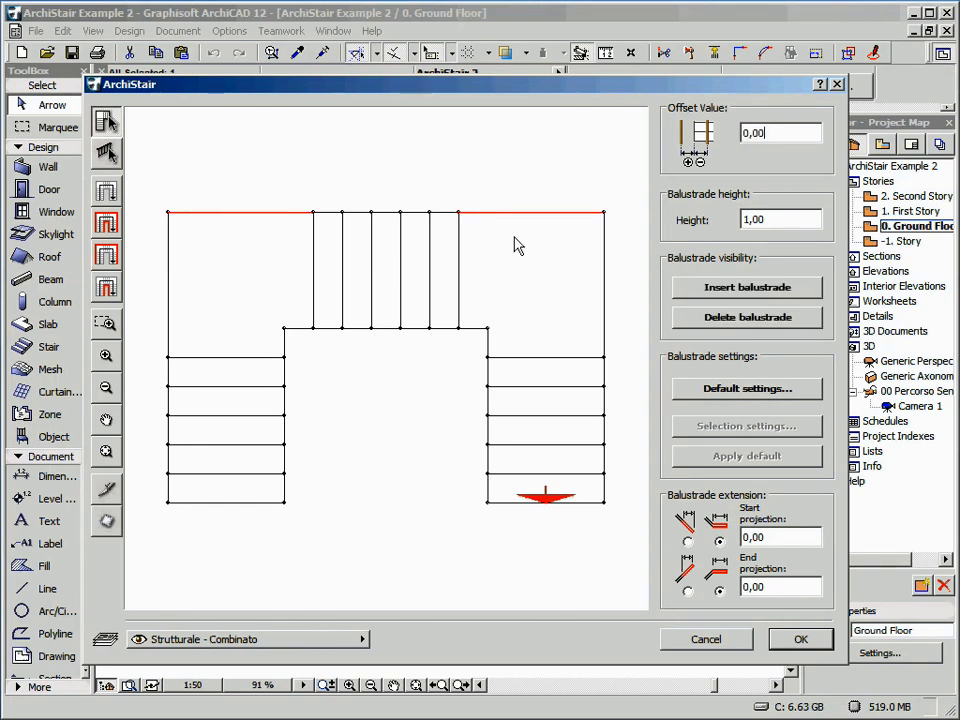
shift+click(603, 308)
shift+click(599, 312)
shift+click(584, 212)
shift+click(284, 213)
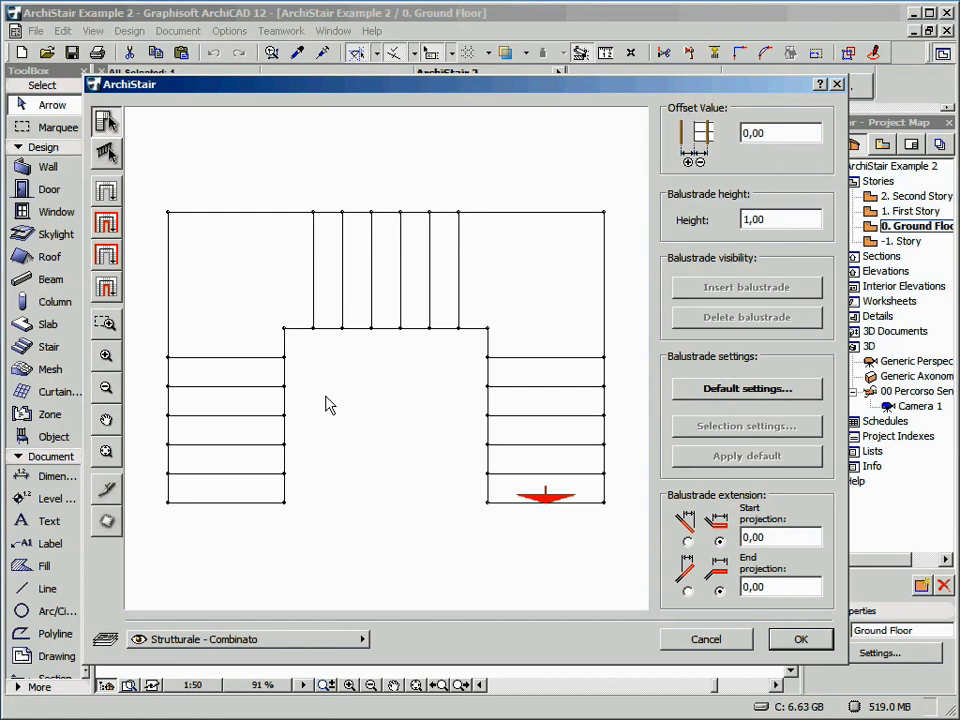
click(169, 486)
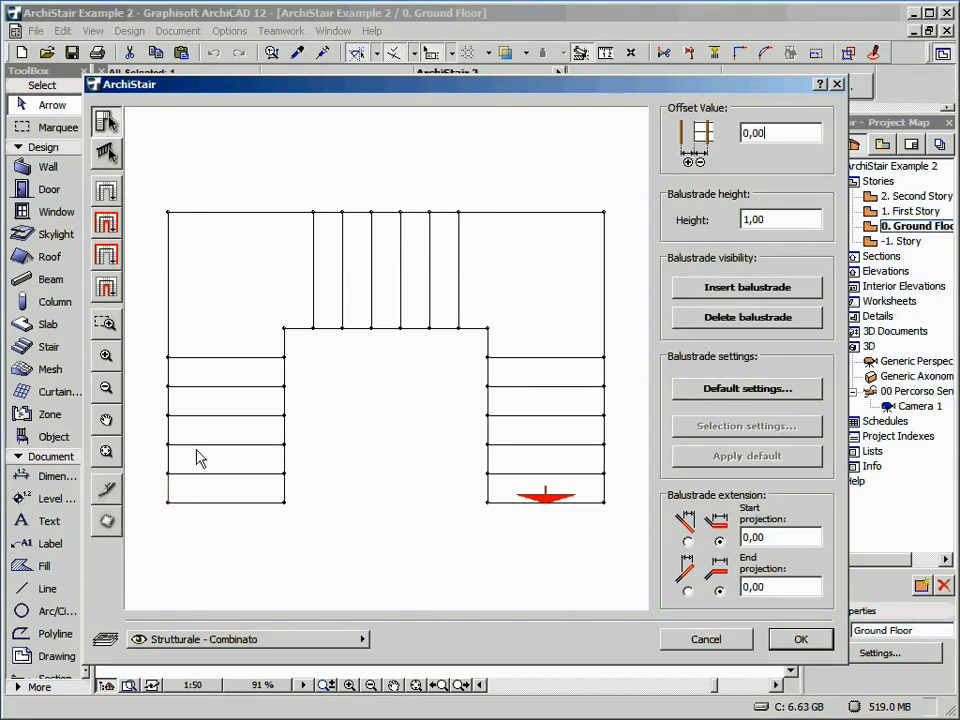
click(170, 278)
click(604, 285)
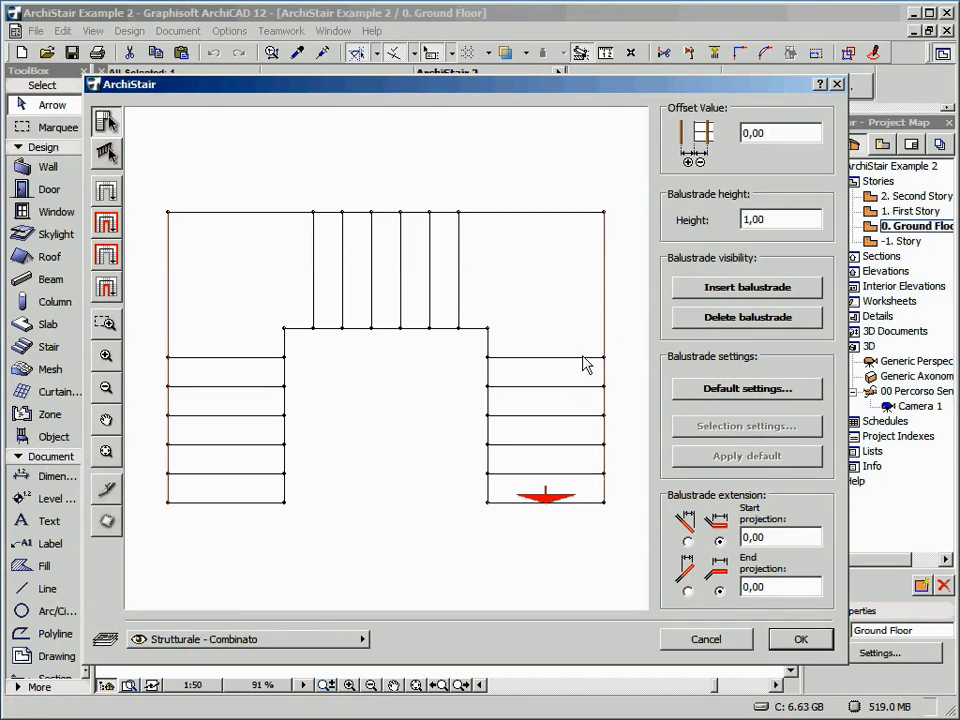
double_click(743, 134)
- Insert balustrades along both picked outer edges with a -0,10 offset
text(-)
click(783, 219)
click(707, 288)
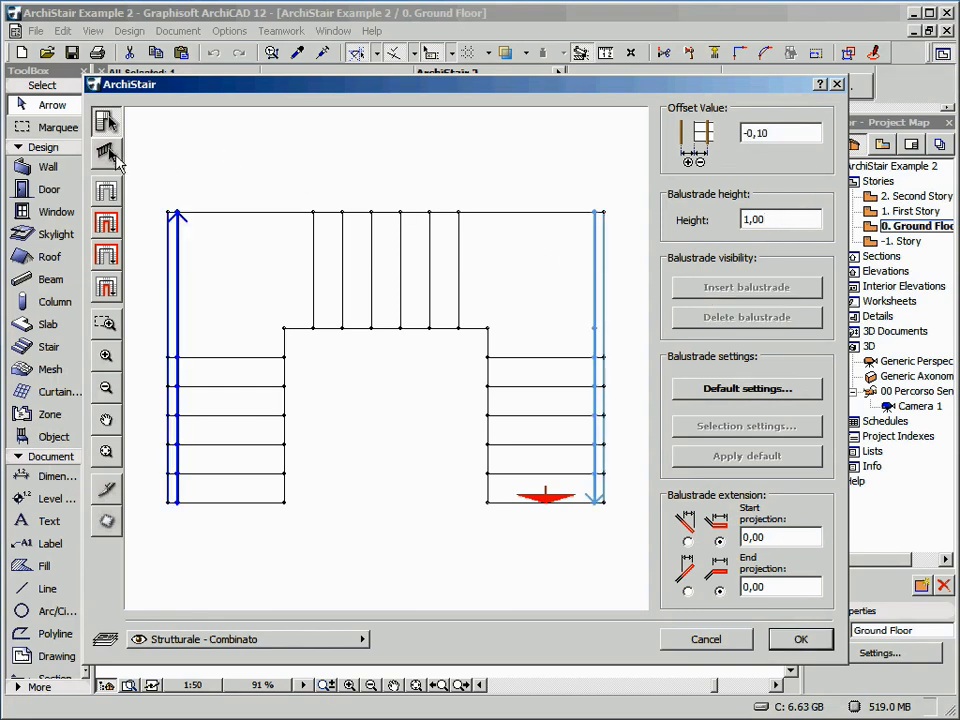
- Select the left and right balustrades and open their ArchiStair 2 settings
click(107, 153)
click(177, 249)
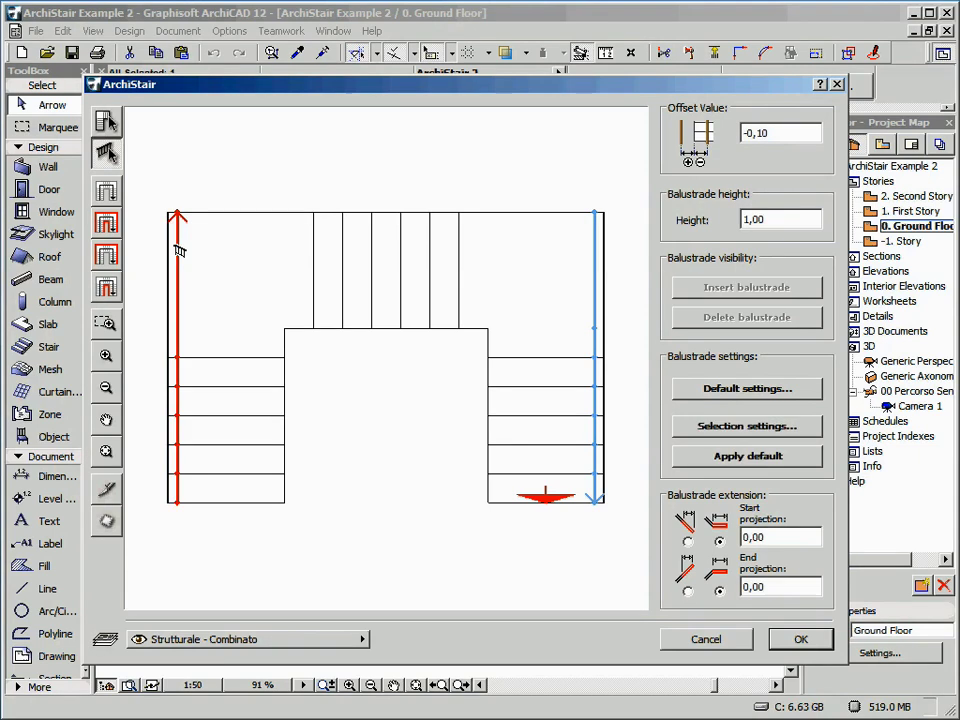
shift+click(594, 283)
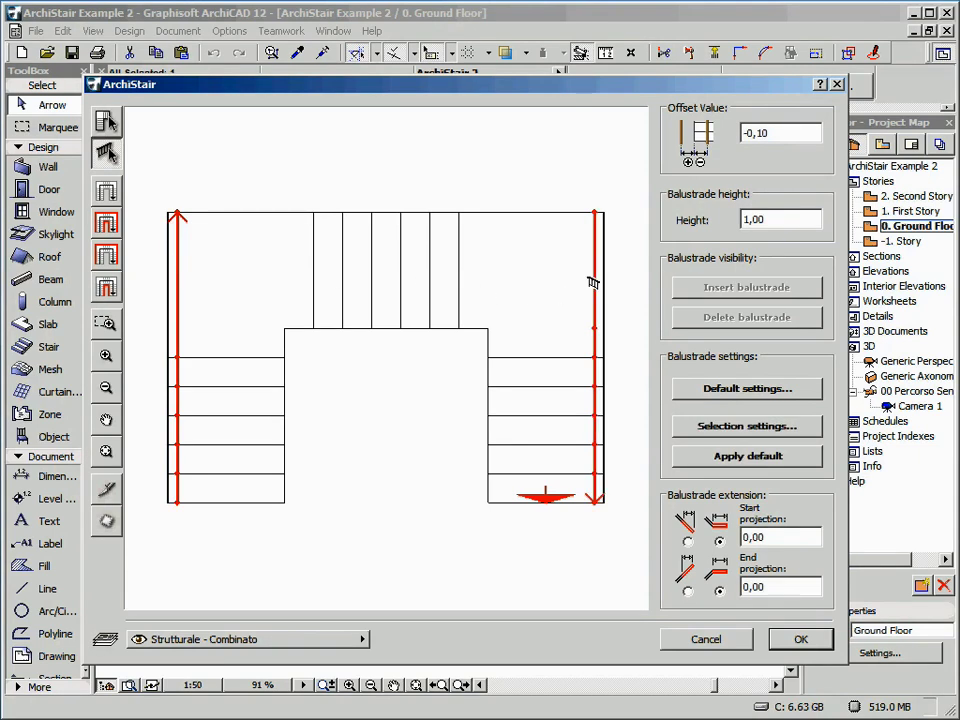
click(686, 428)
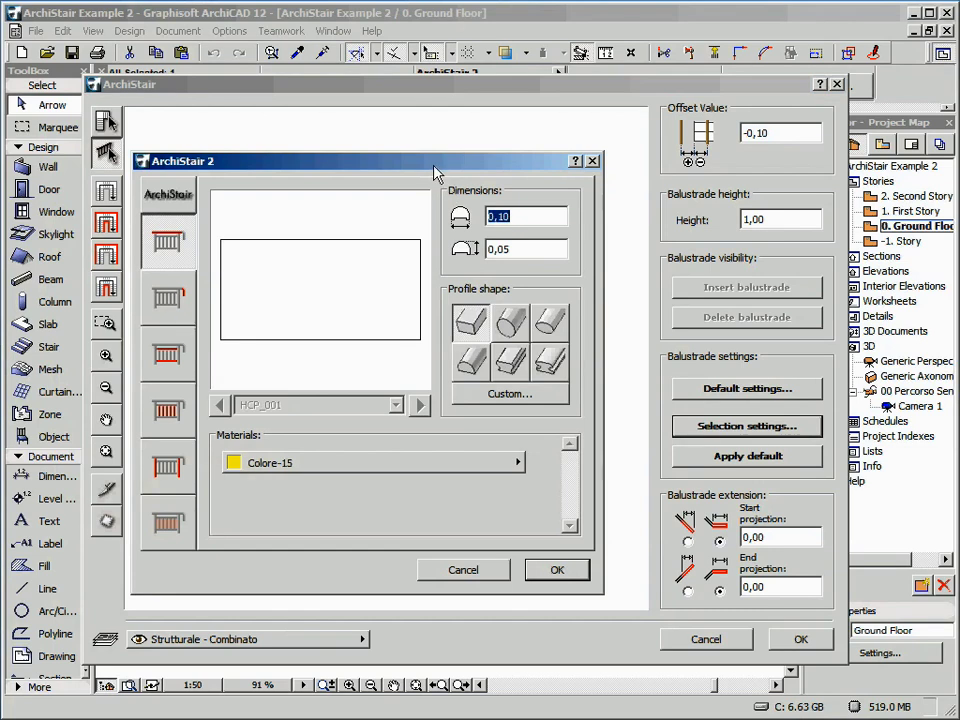
- Step through the end and handrail bar tabs to the newel post tab and open Positioning
click(217, 292)
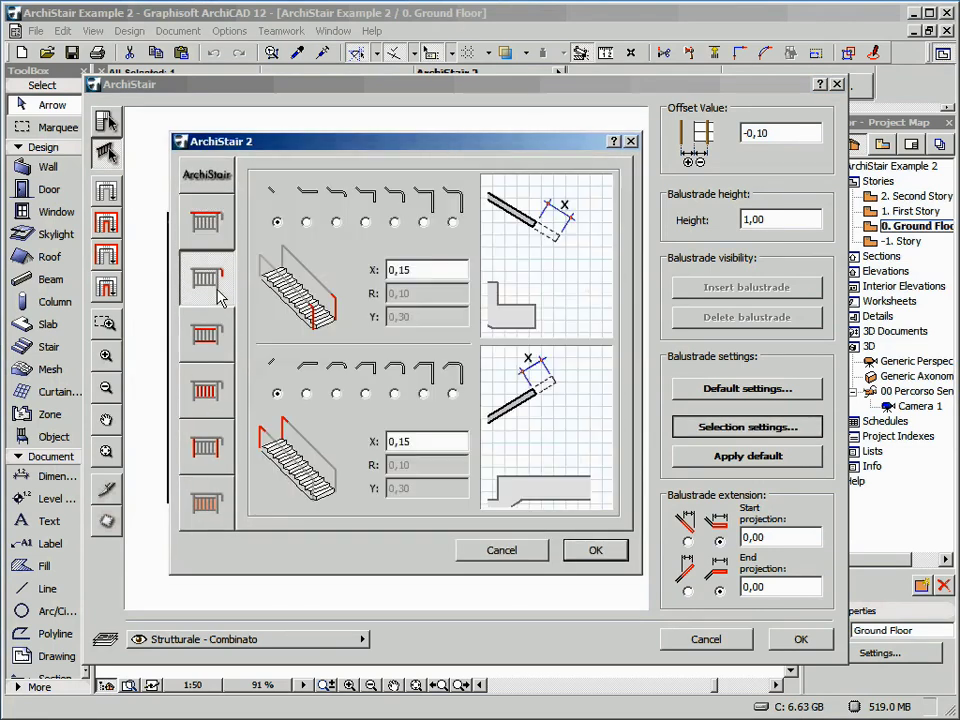
click(214, 333)
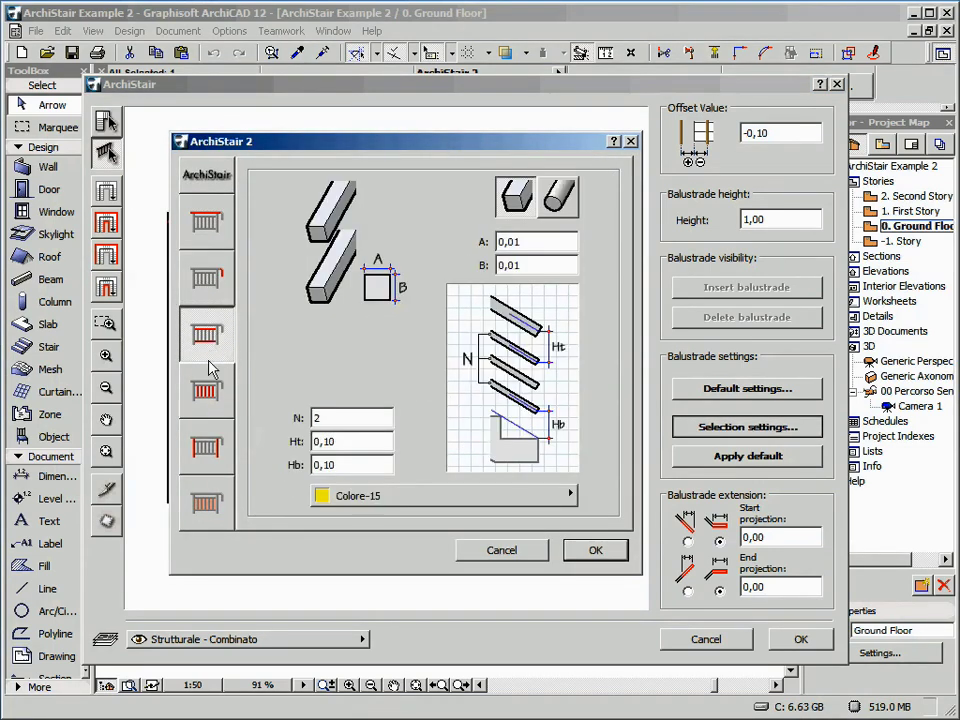
click(207, 450)
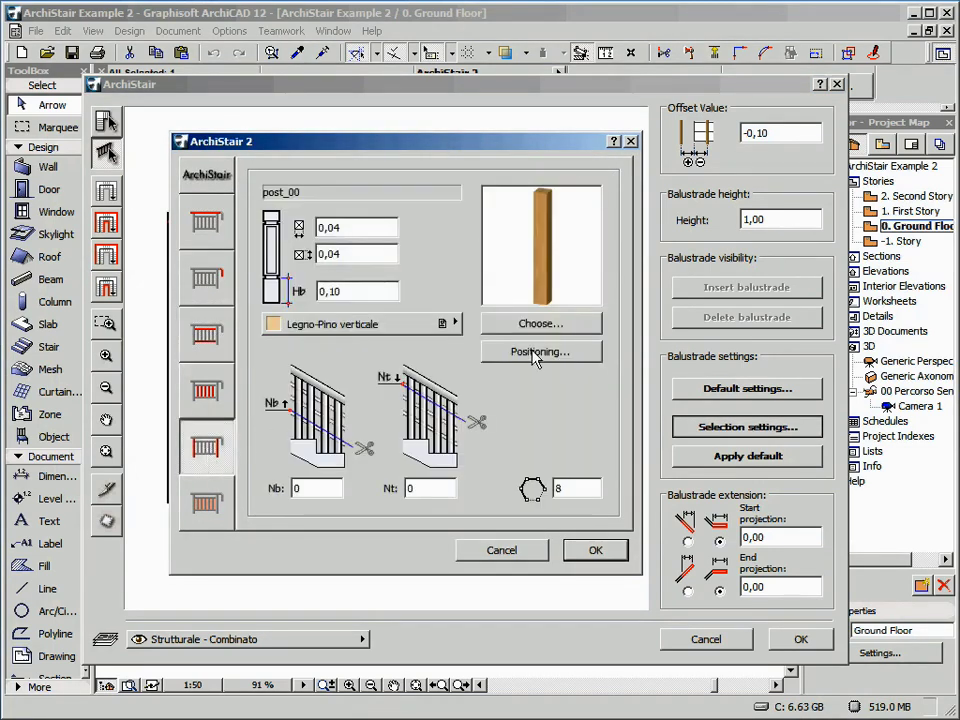
click(586, 356)
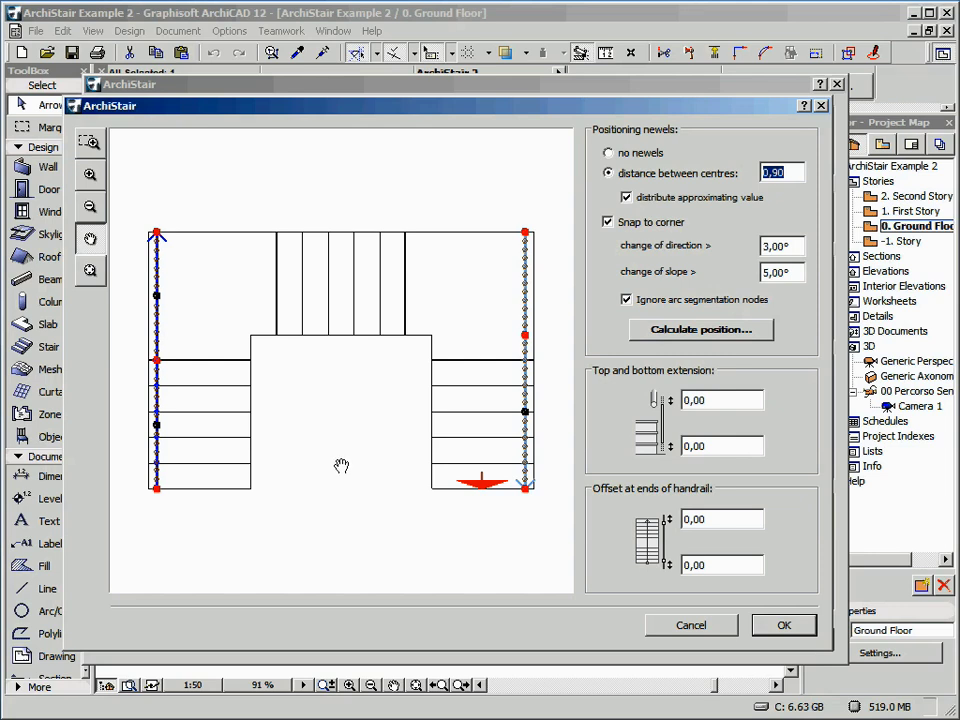
- Recalculate newel positions at 0,90 between centres and accept the positioning
drag(799, 172, 763, 177)
text(1)
text(,)
click(745, 338)
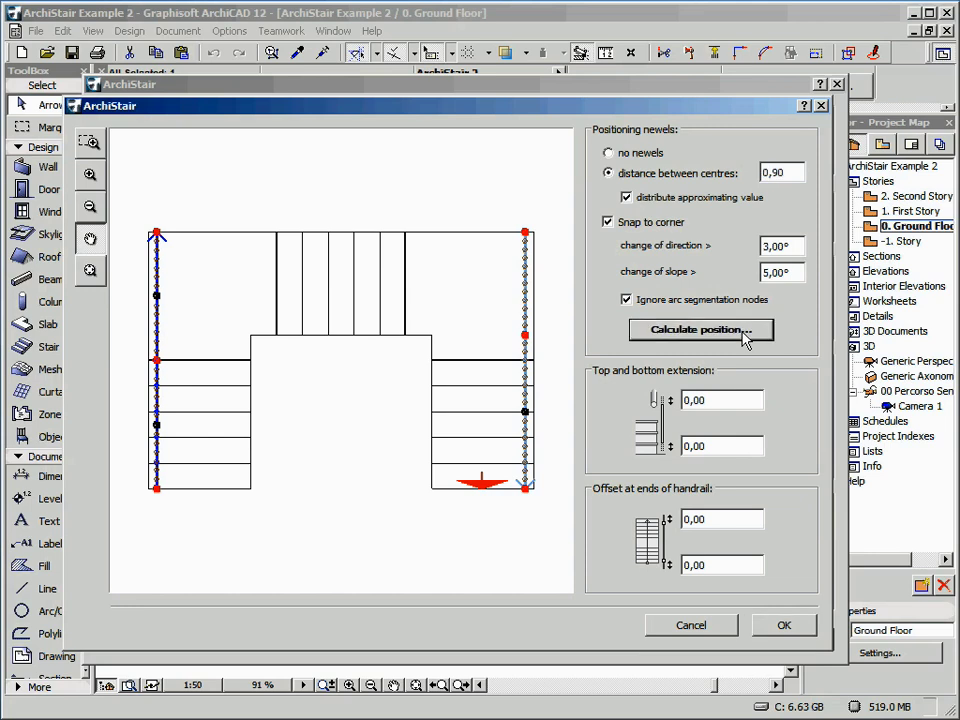
click(786, 626)
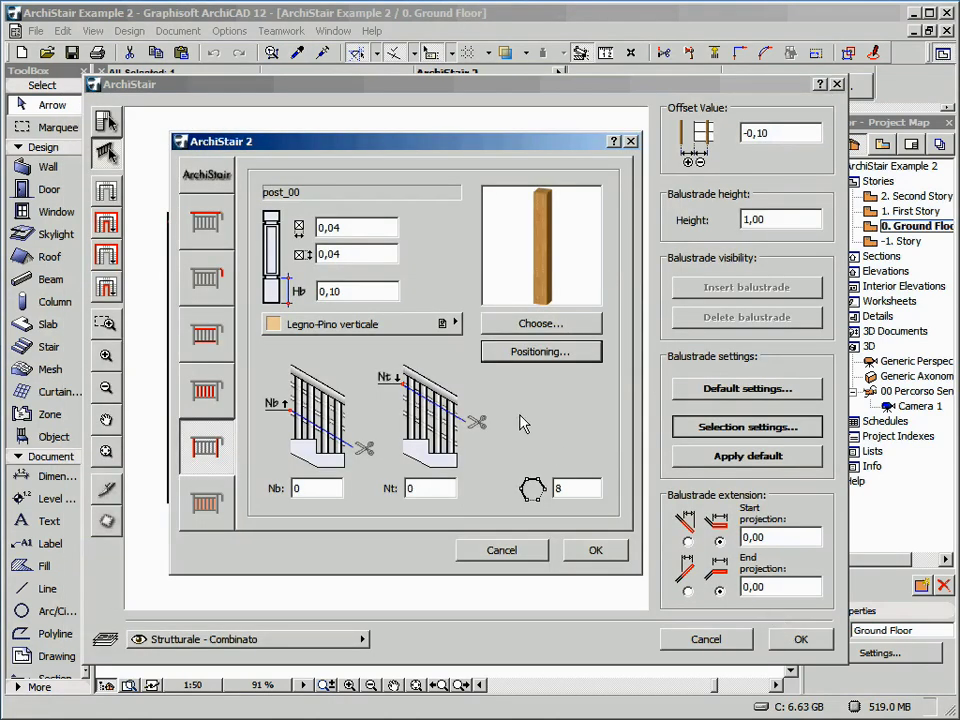
- On the baluster tab, set spacing X to 0,15 and confirm ArchiStair 2
click(206, 392)
double_click(563, 456)
text(0,15)
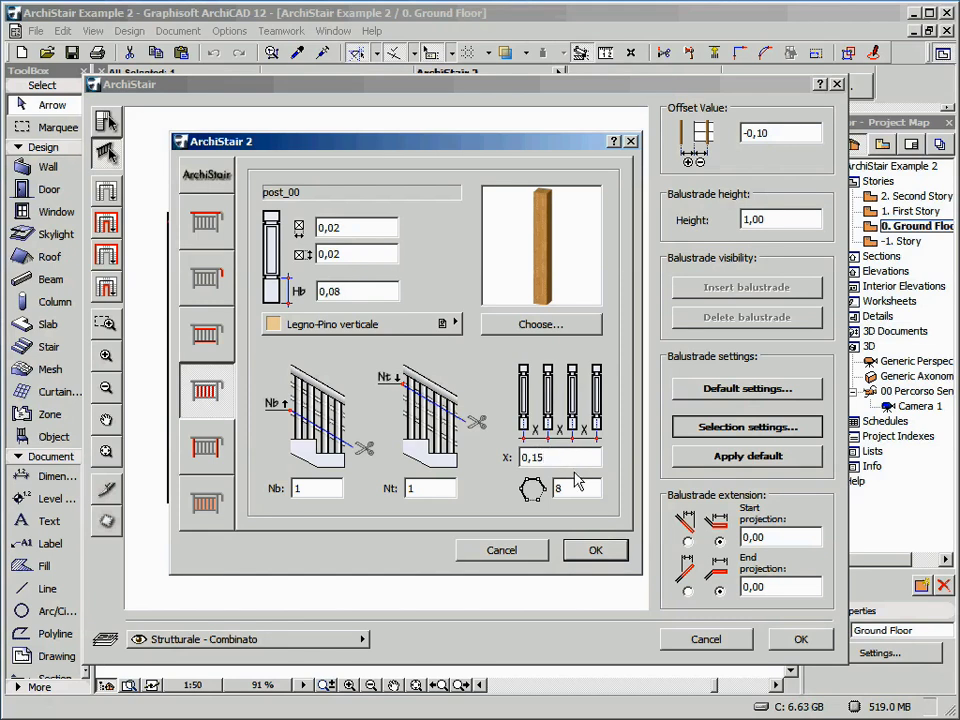
click(590, 558)
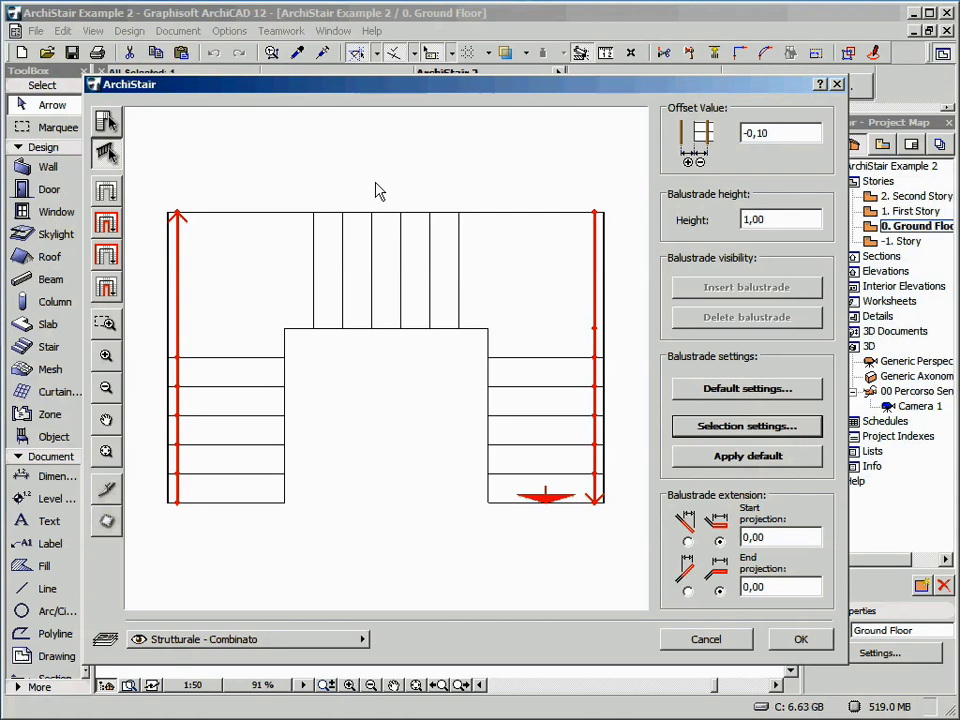
- Insert a balustrade along the whole top flight edge with a -0,15 offset
click(107, 121)
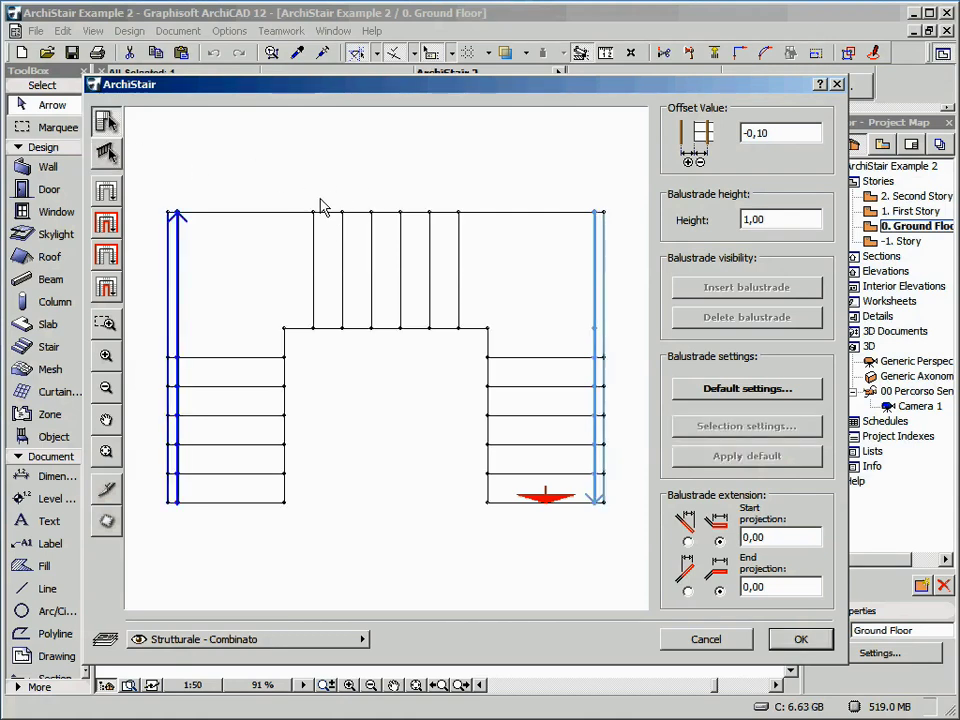
click(330, 212)
click(442, 212)
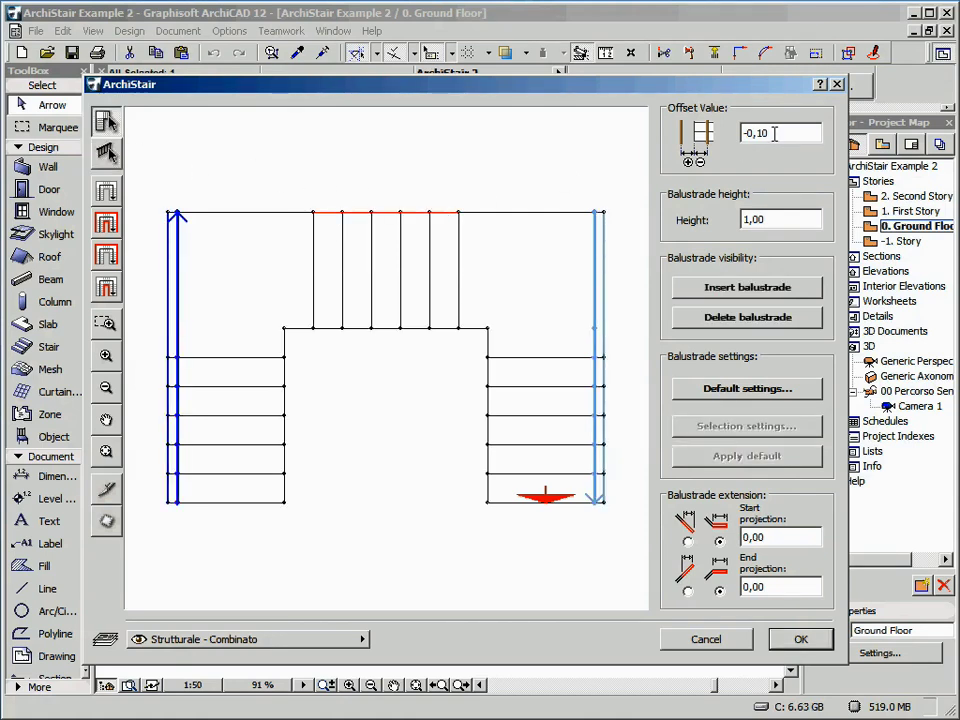
drag(761, 133, 775, 133)
text(5)
click(430, 226)
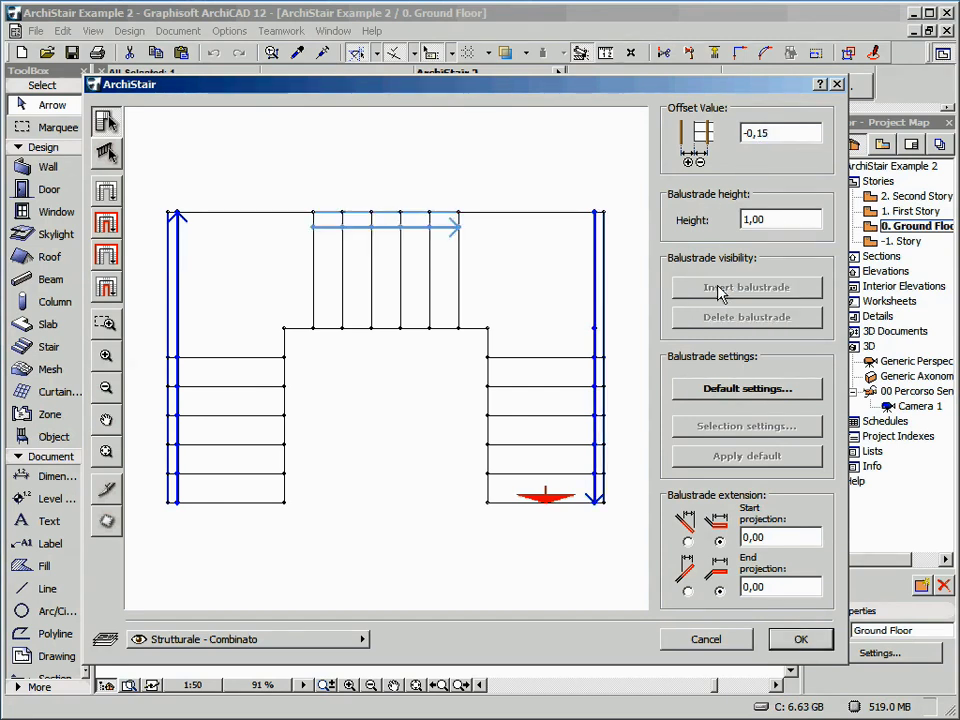
- Select the top flight's balustrade and open its ArchiStair 2 settings
click(106, 152)
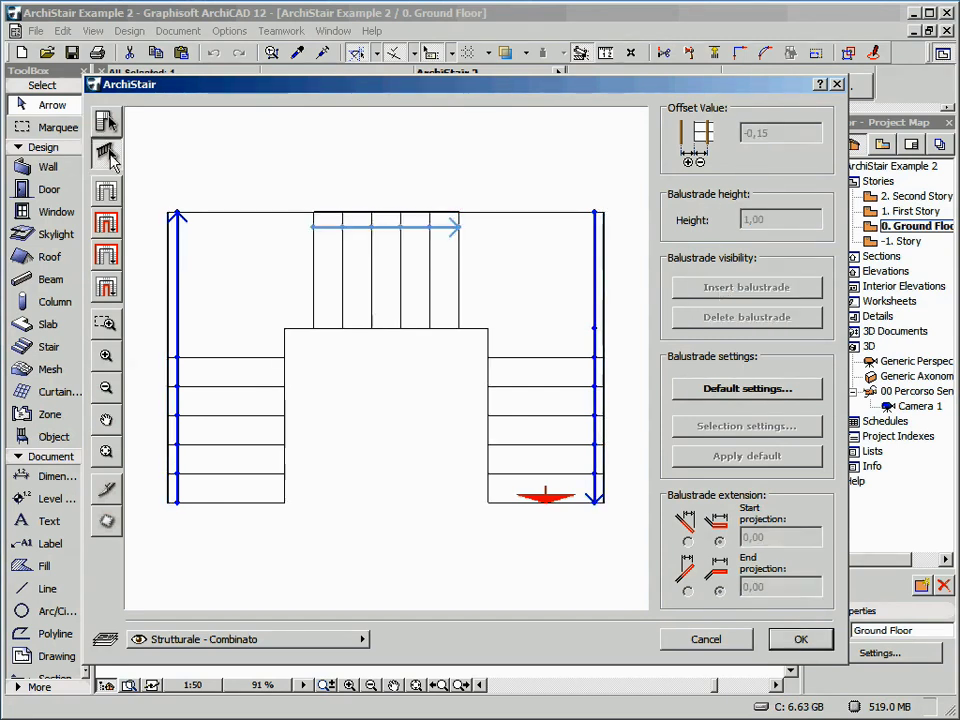
click(357, 228)
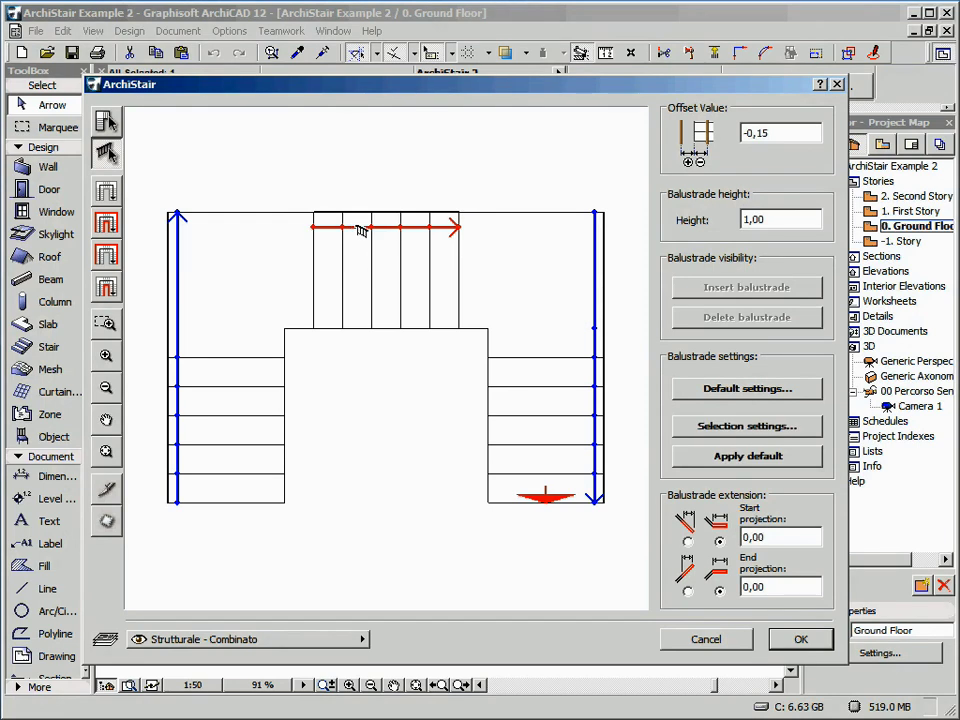
click(700, 430)
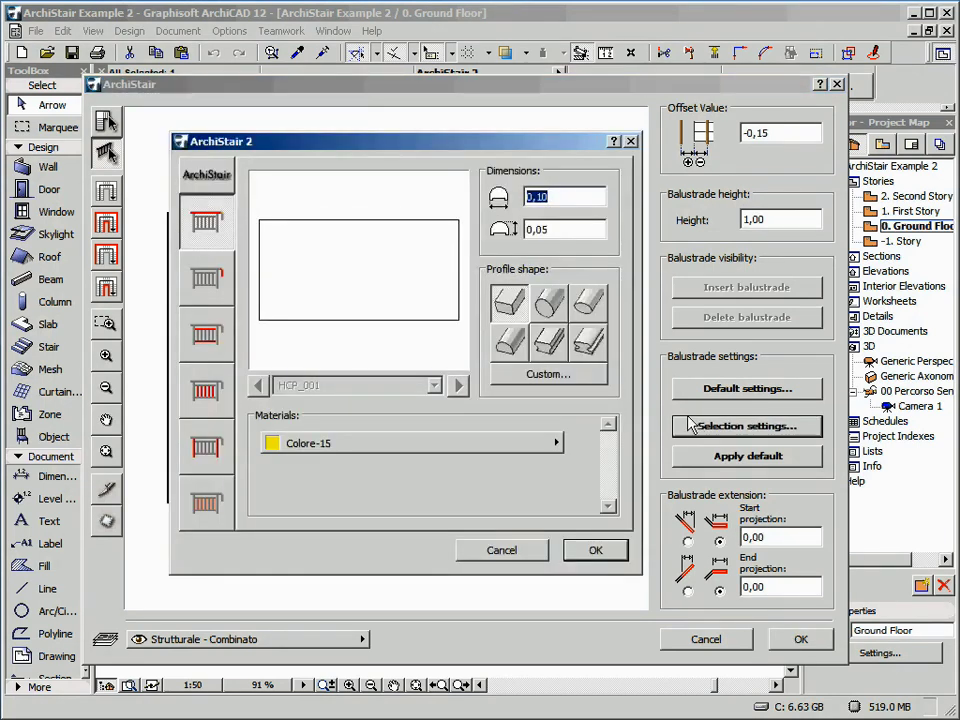
- Give the handrail an elliptical profile, adjust its depth, and set intermediate bars to 0
click(586, 302)
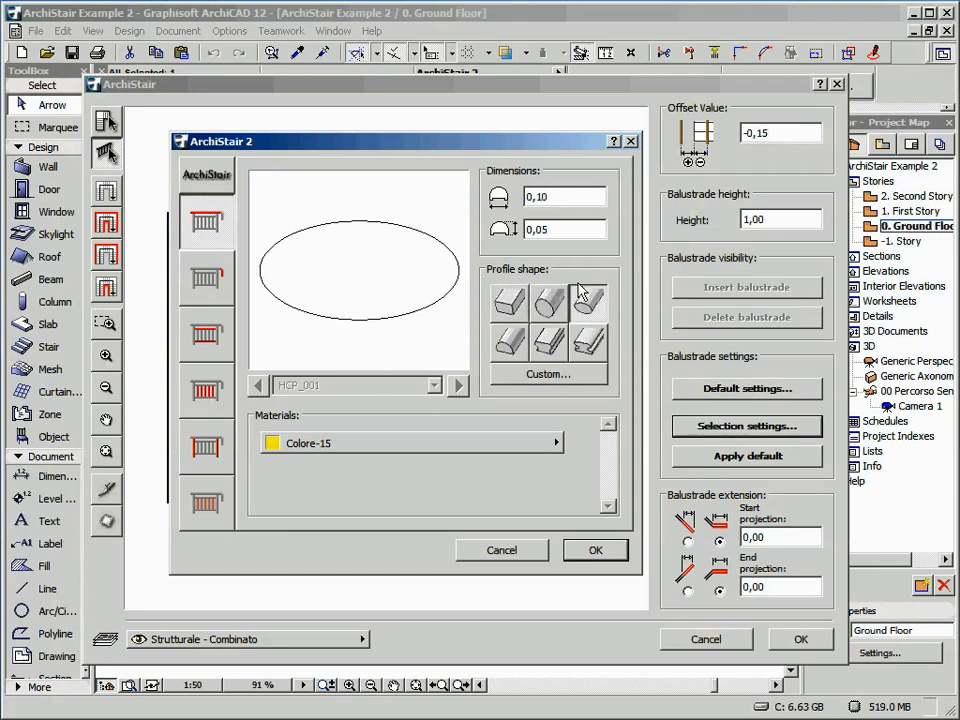
drag(537, 229, 556, 229)
text(8)
click(206, 333)
double_click(318, 418)
text(0)
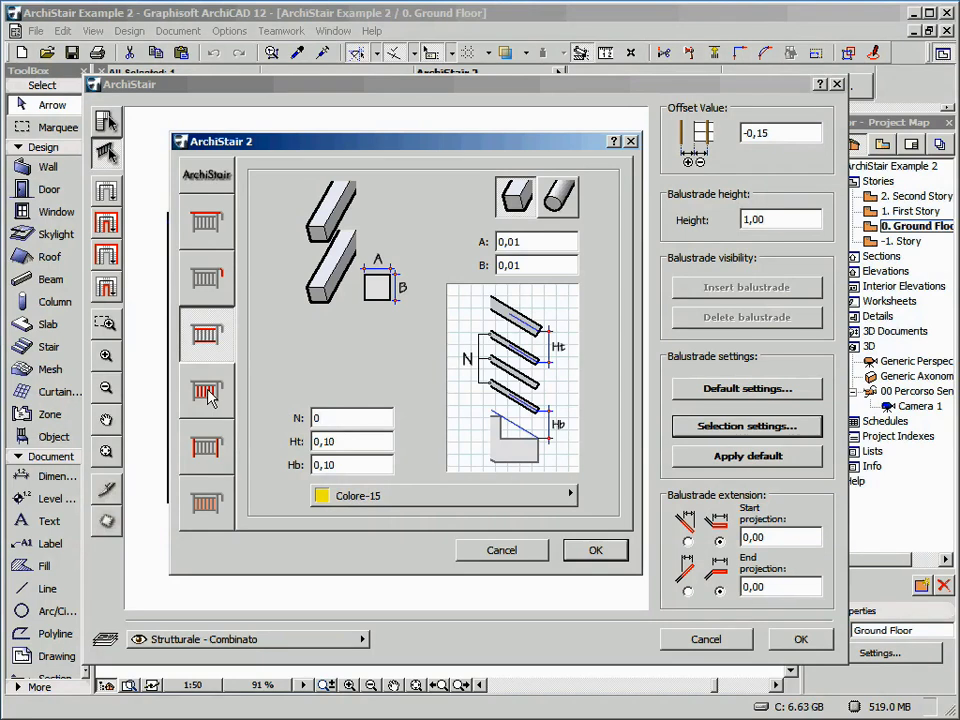
- Replace the baluster element with the empty 000 item
click(207, 392)
click(542, 326)
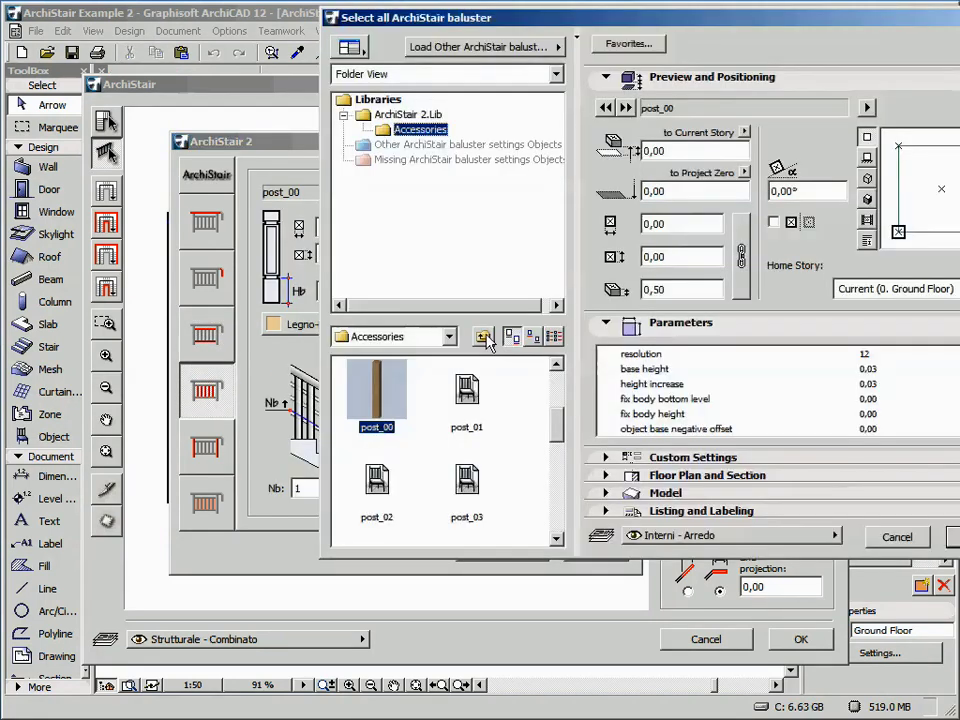
drag(551, 420, 557, 385)
click(378, 395)
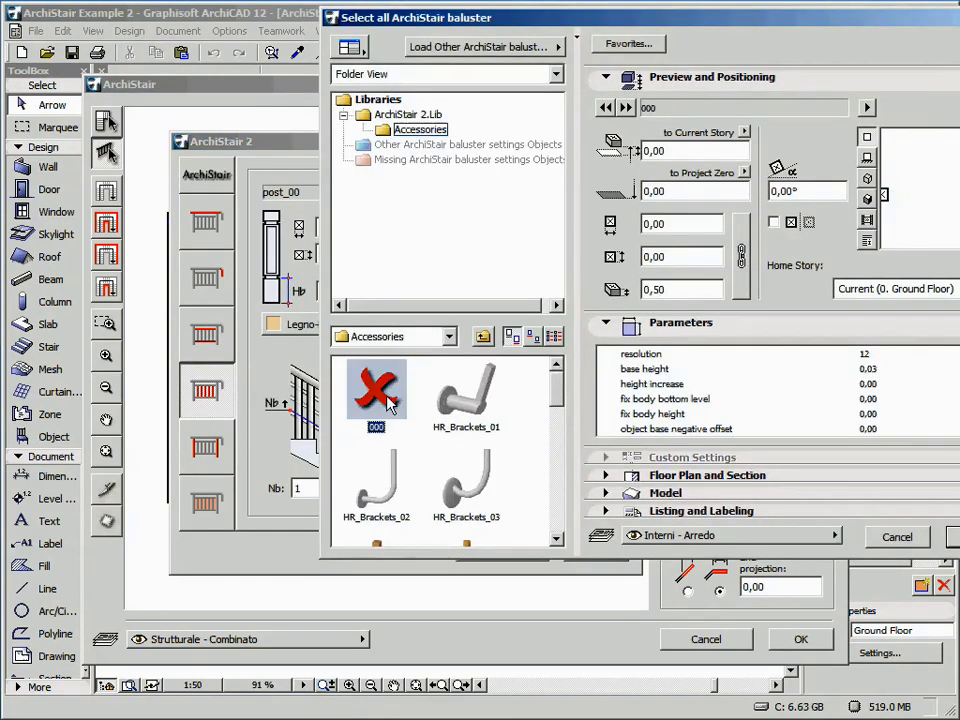
key(Return)
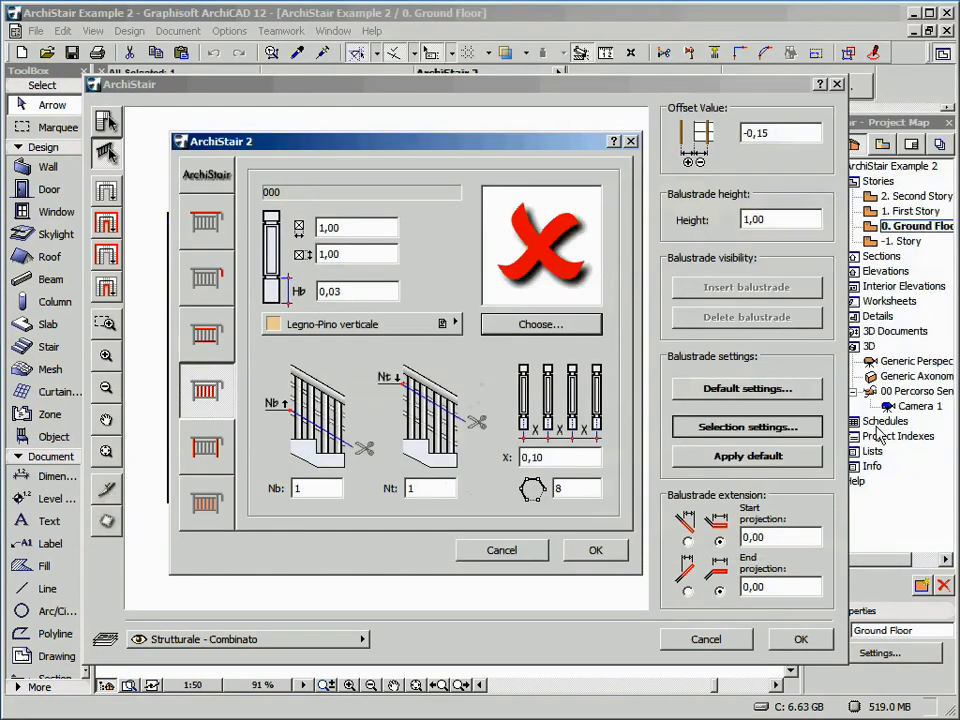
- Set the fifth component's element to HR_Brackets_02
click(210, 452)
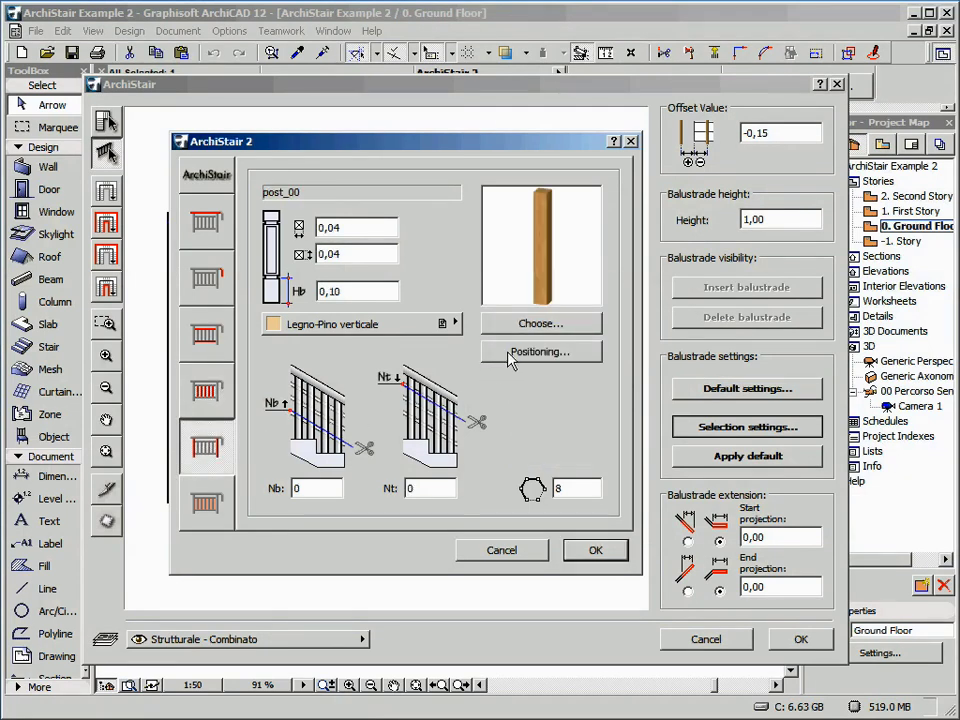
click(520, 323)
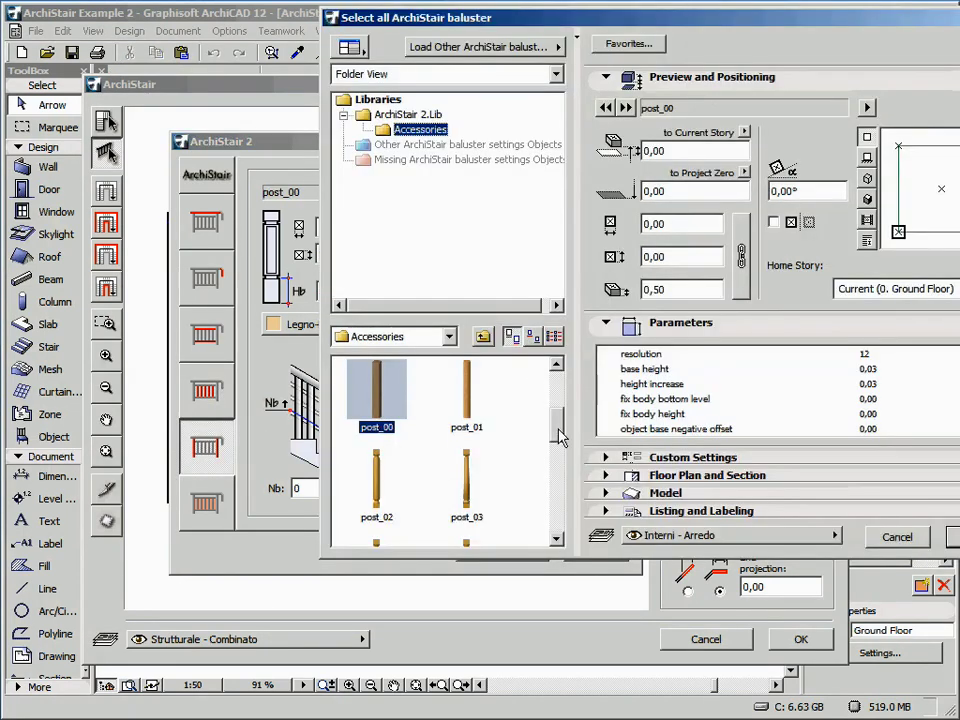
drag(561, 428, 560, 400)
click(388, 490)
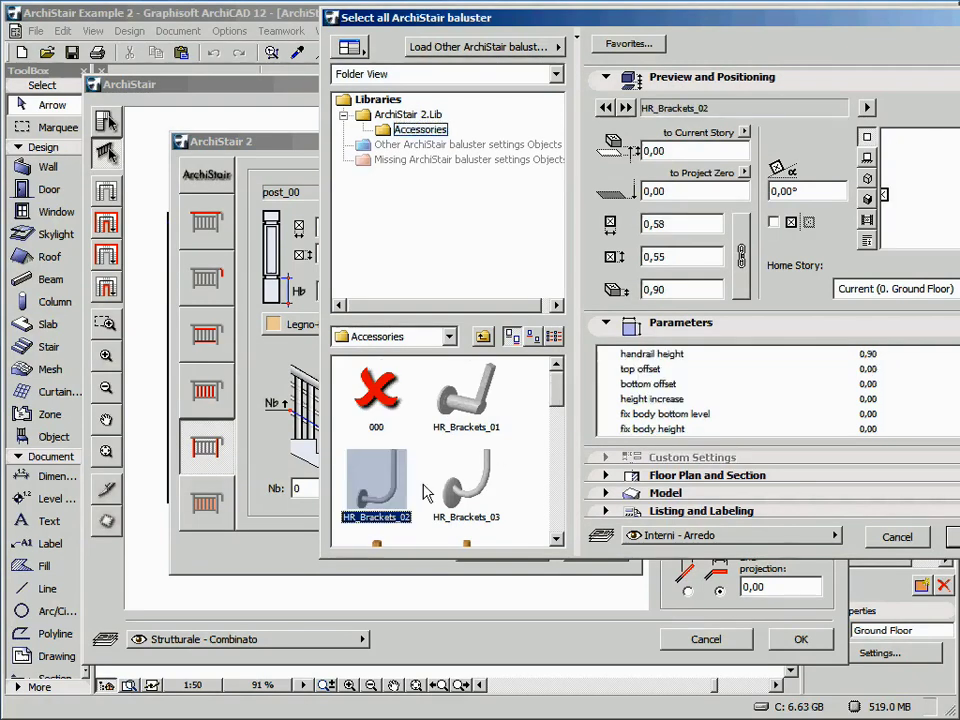
click(950, 537)
- Position the brackets 0,90 apart and apply the balustrade to the stair
click(585, 358)
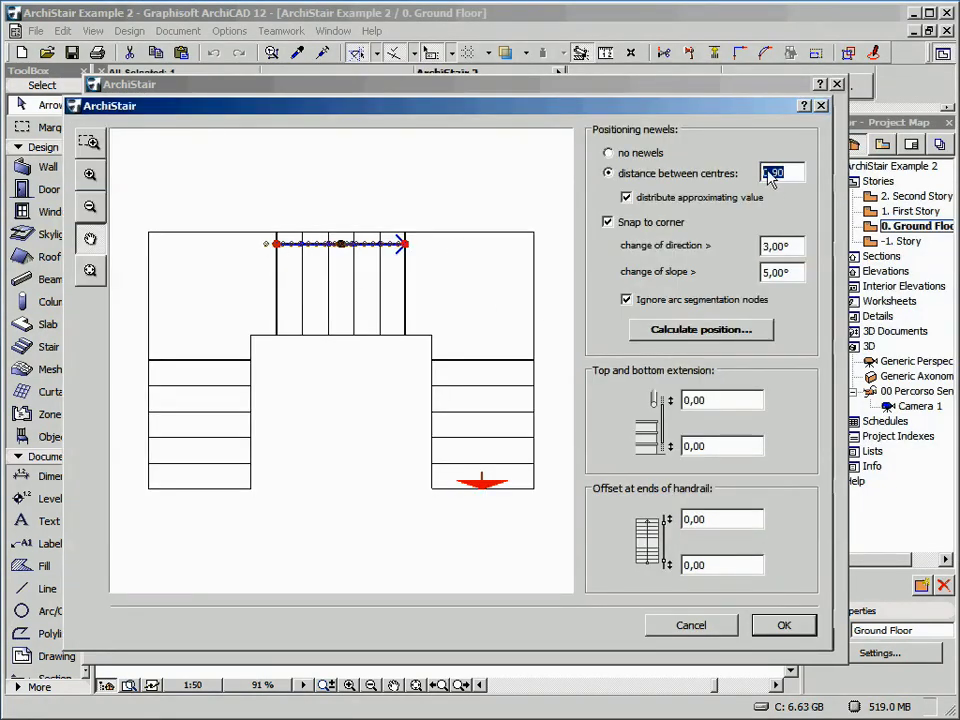
click(692, 335)
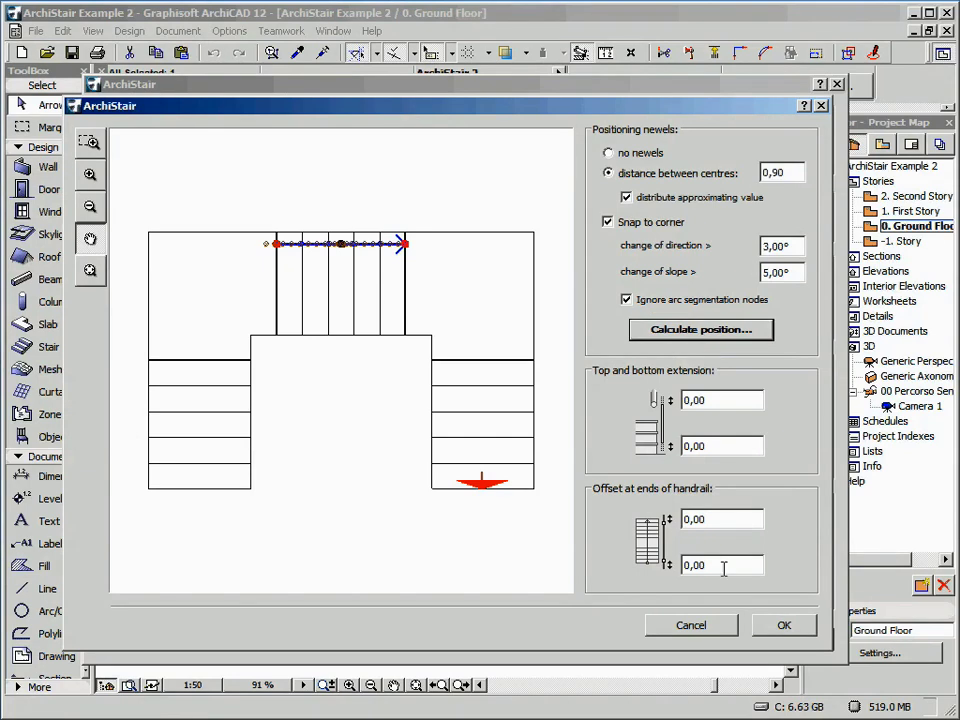
click(767, 626)
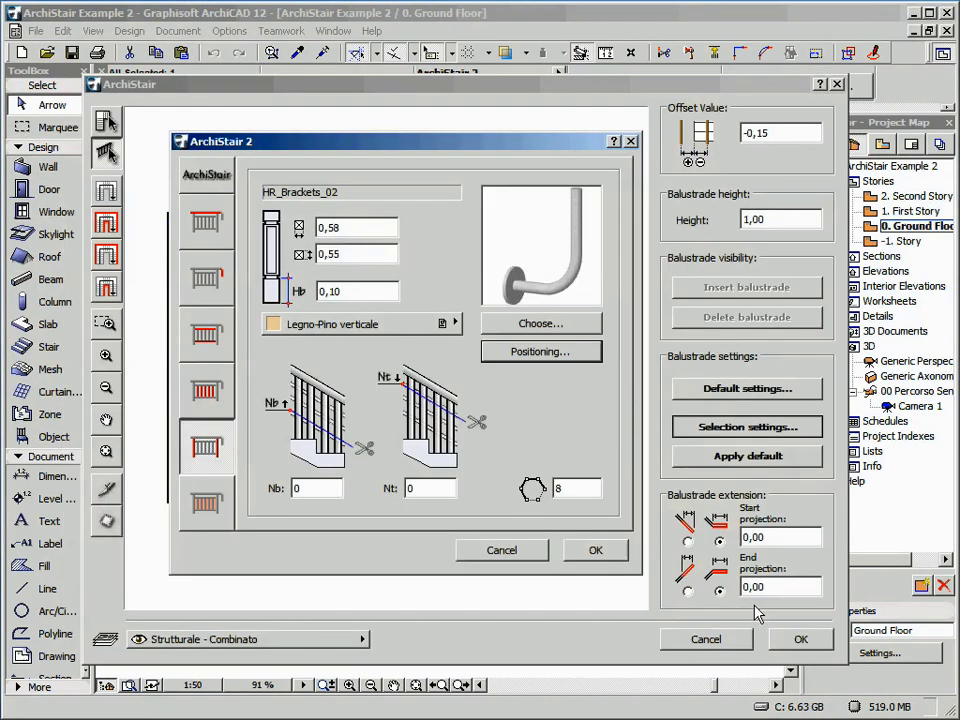
click(594, 551)
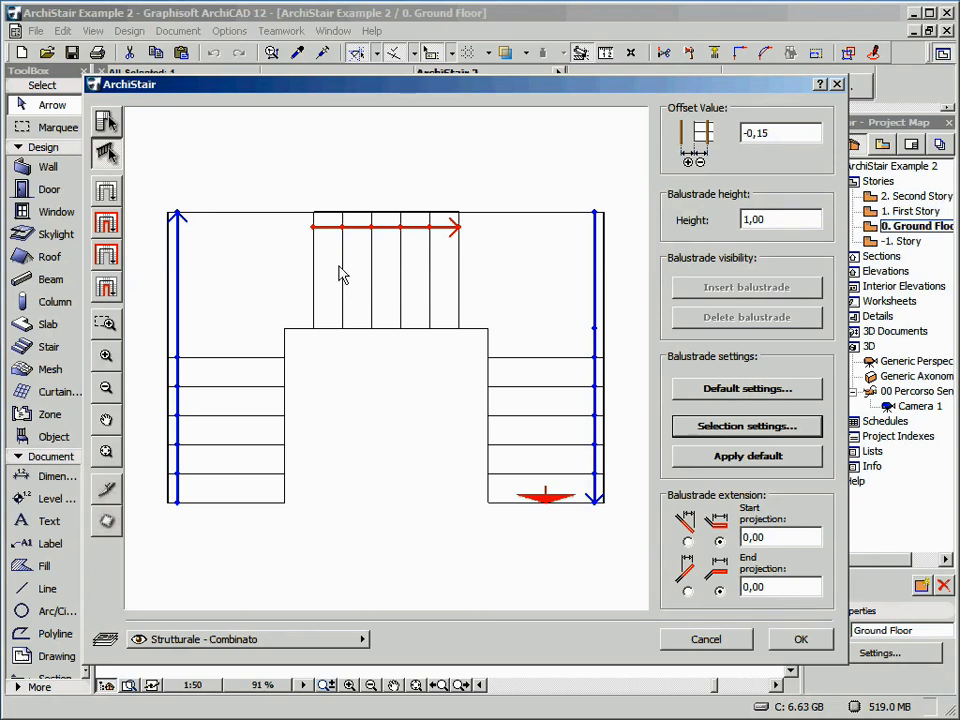
click(799, 639)
click(426, 456)
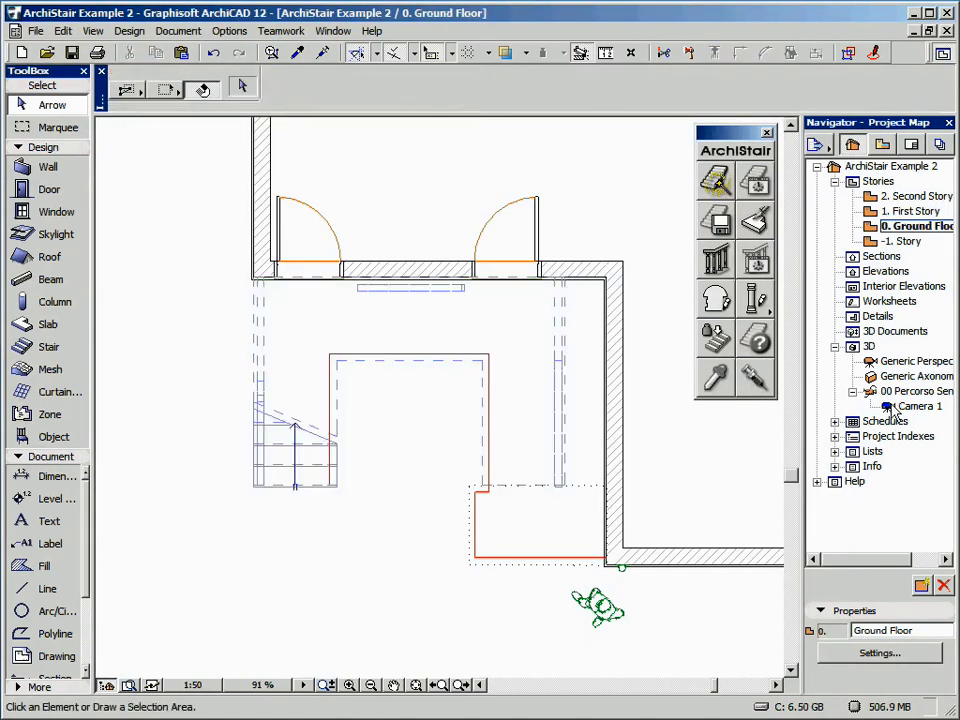
double_click(891, 407)
mouse_move(373, 452)
shift+middle_down()
mouse_move(529, 443)
mouse_move(369, 437)
shift+middle_up()
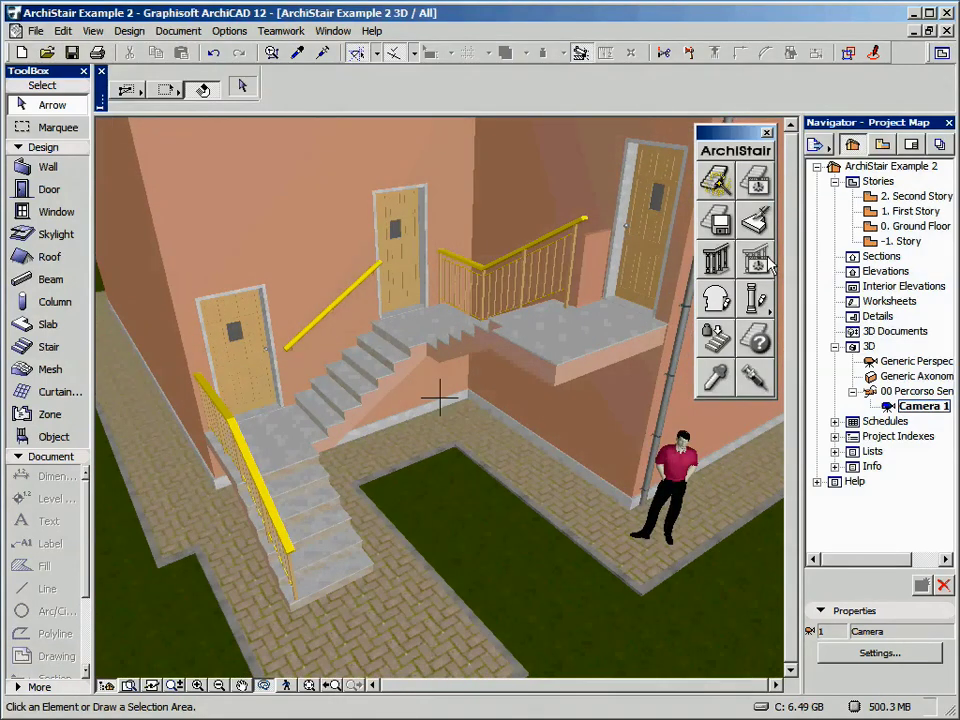
double_click(915, 226)
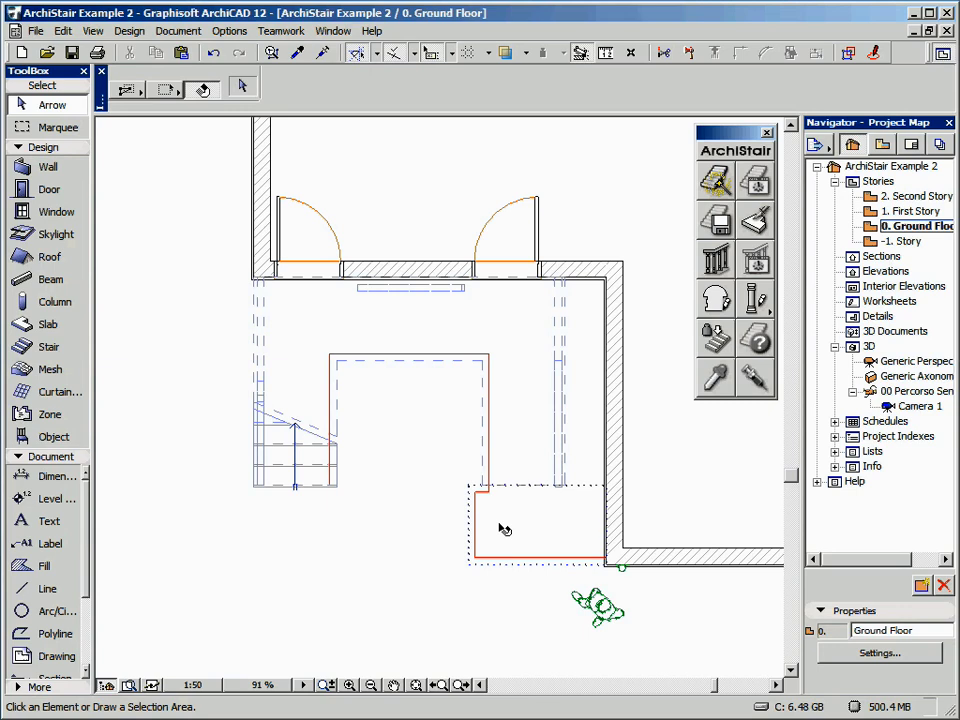
- Select the landing edge polyline, the stair and the rectangular landing fill together
click(331, 478)
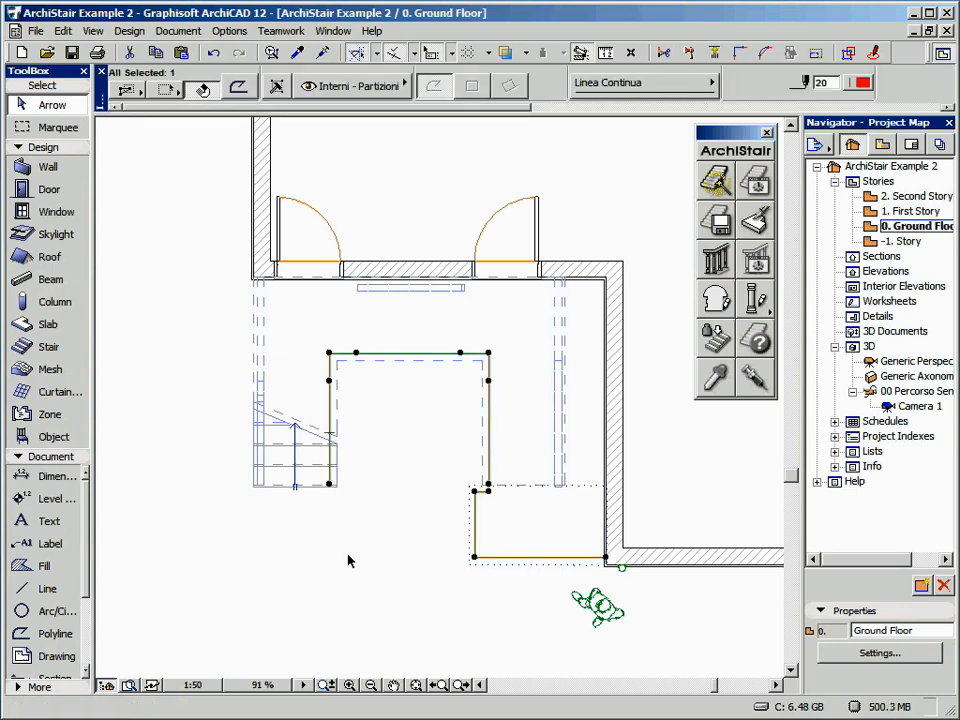
key(Escape)
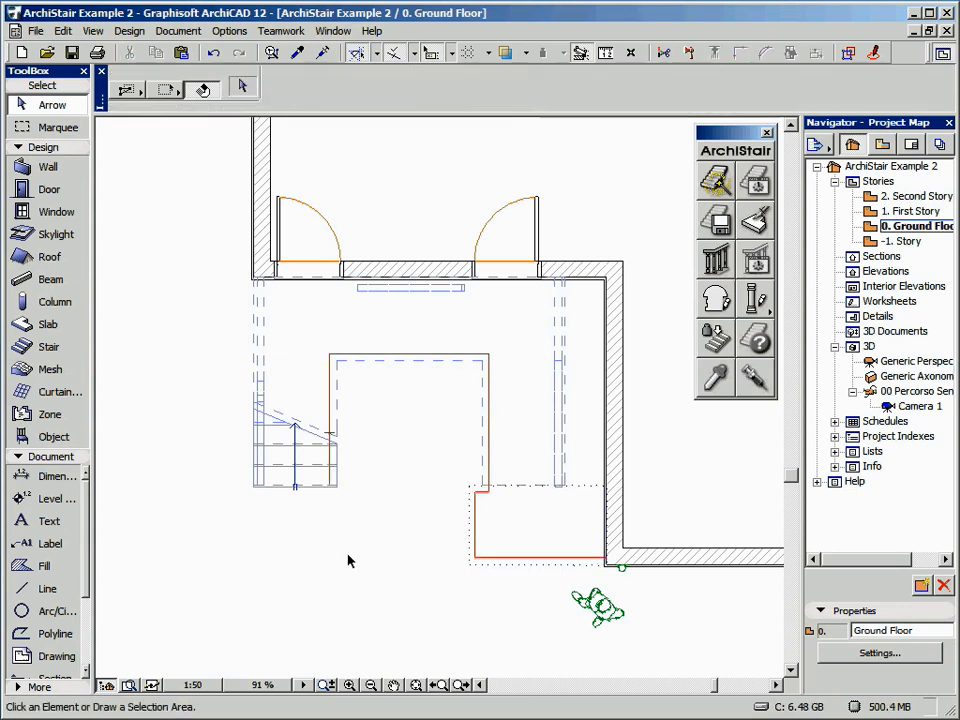
click(333, 481)
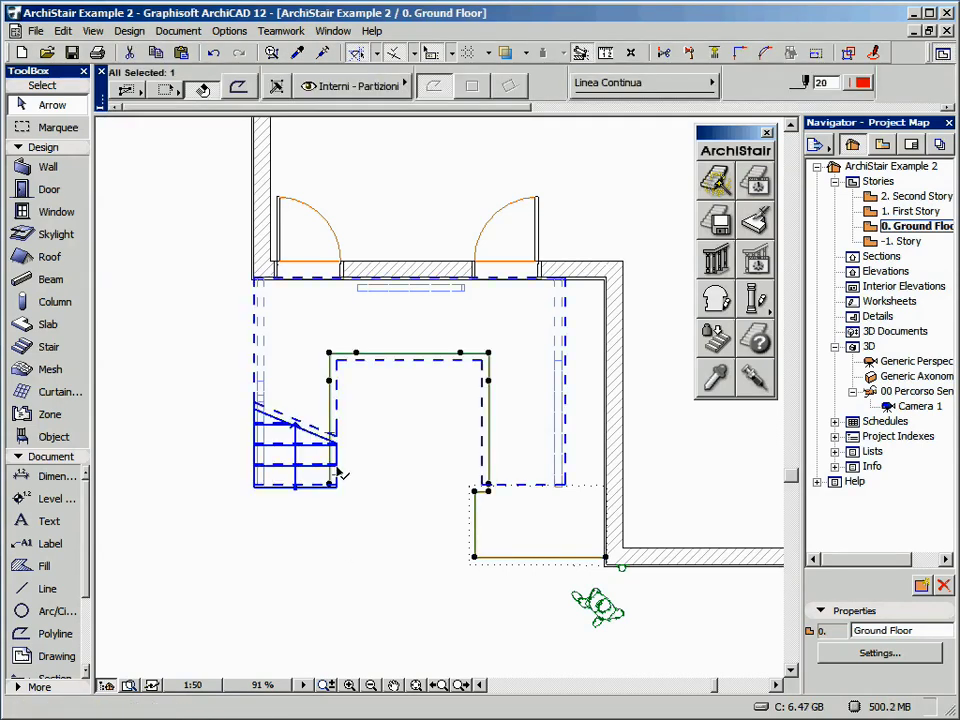
shift+click(343, 418)
shift+click(462, 566)
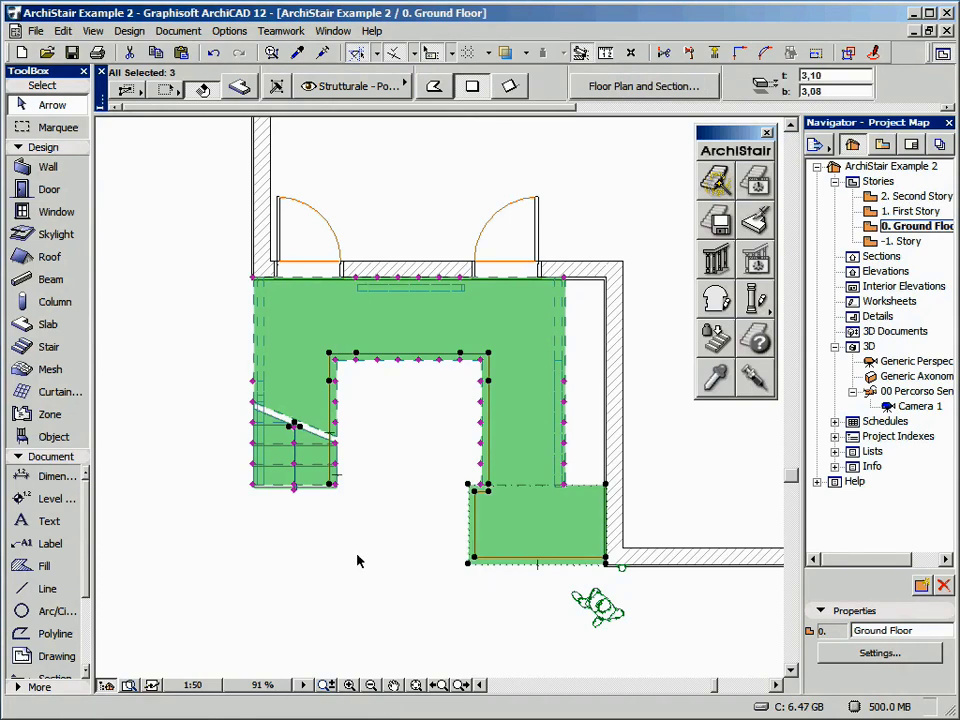
- Create an ArchiStair railing along the selection with a 0,00 offset
click(716, 260)
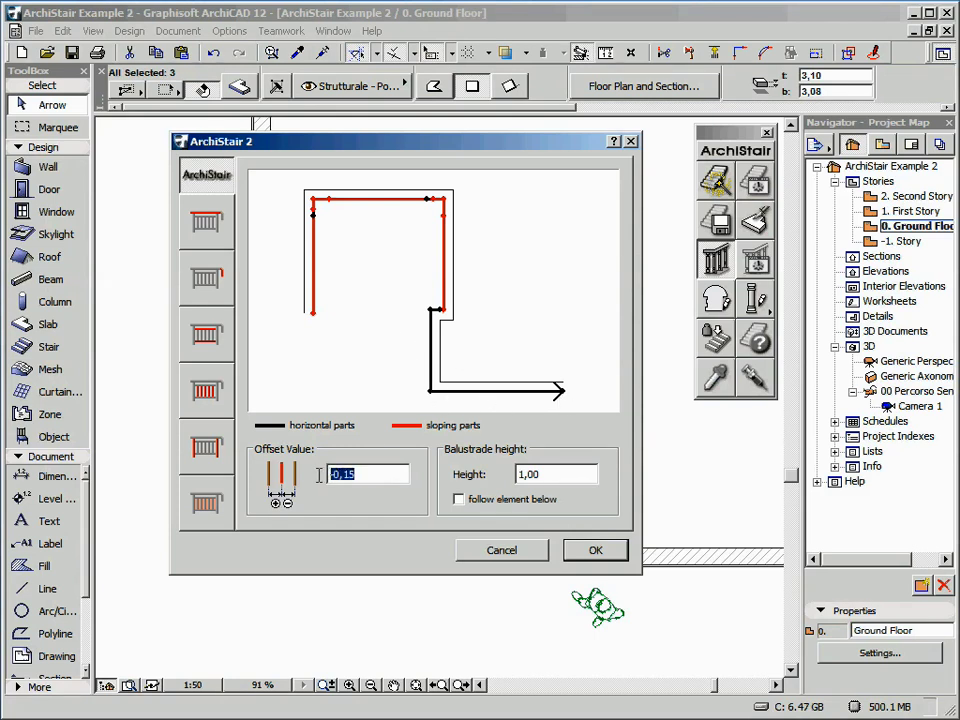
text(0)
click(554, 472)
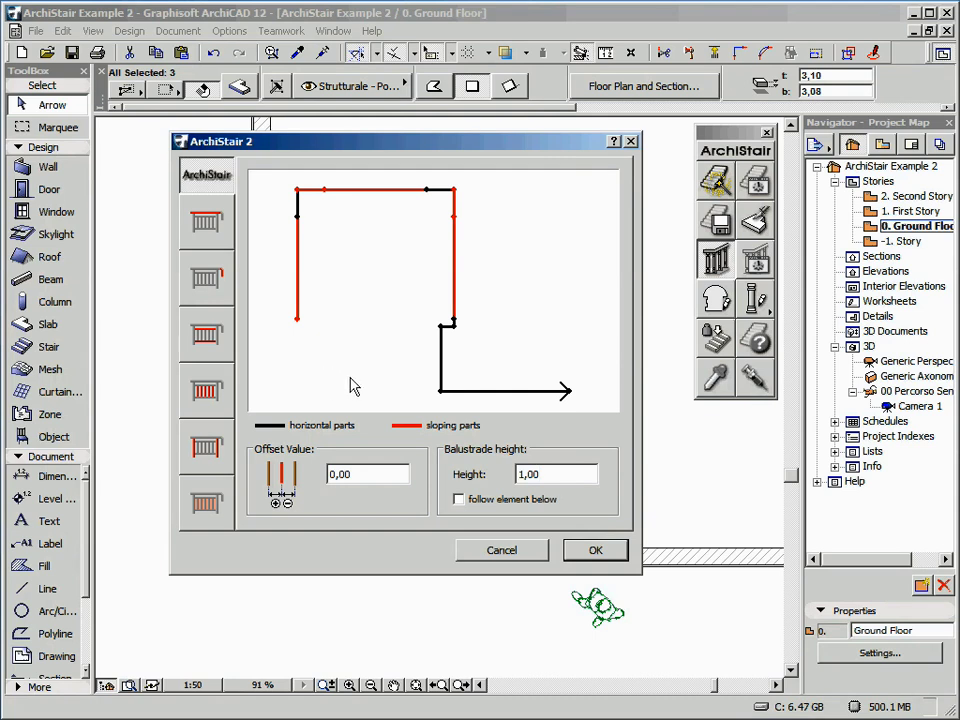
click(595, 552)
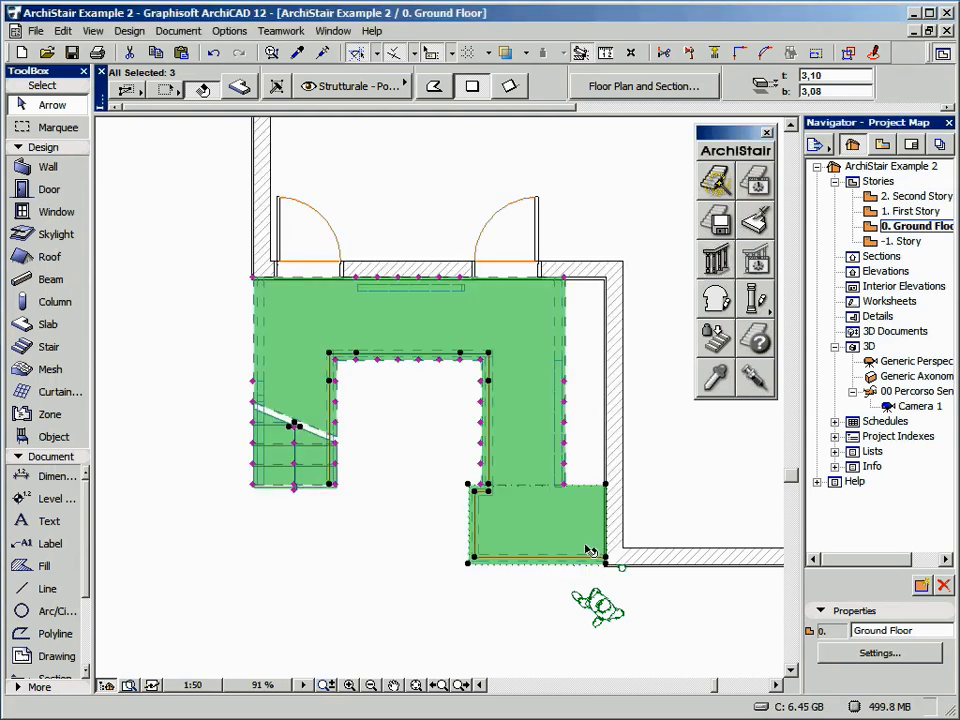
- View Camera 1 in 3D, orbiting and zooming in to inspect the railings on the stair flight
click(376, 485)
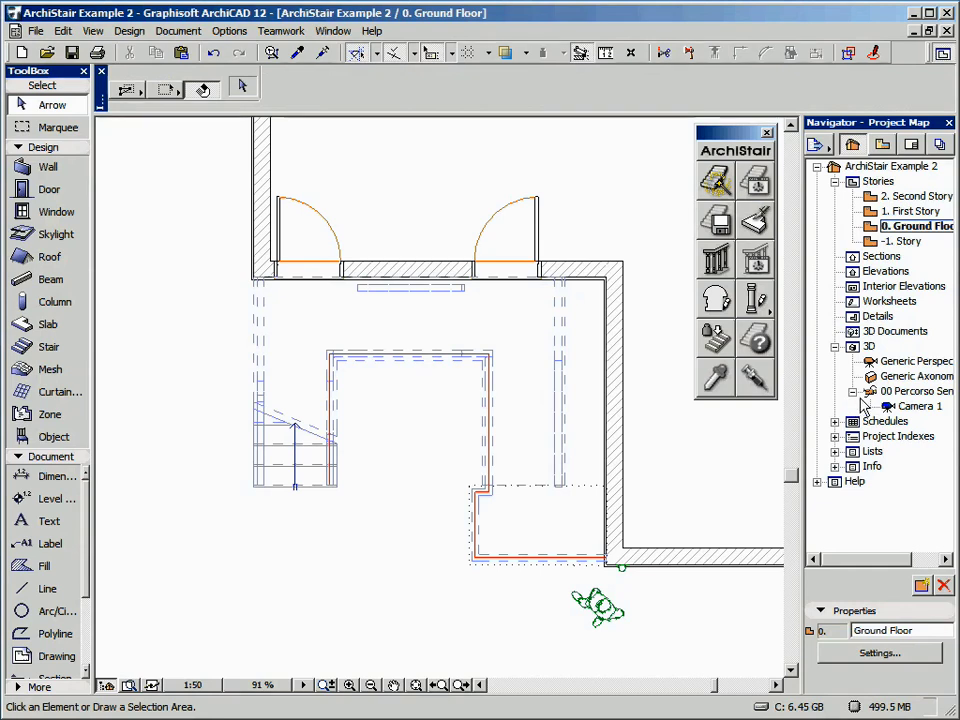
double_click(915, 406)
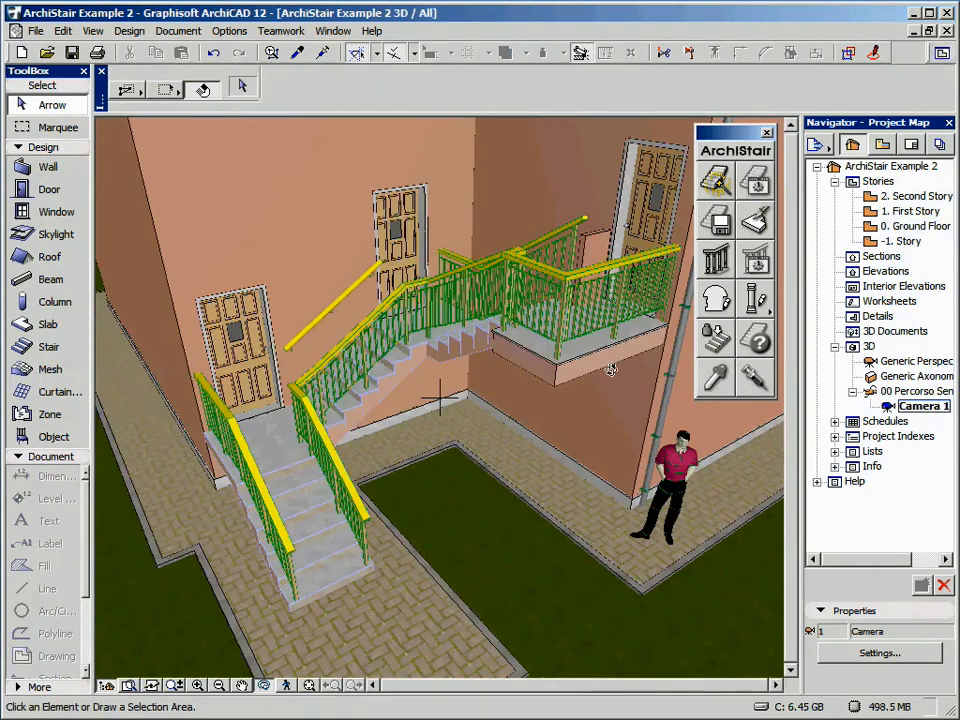
shift+middle_drag(626, 363, 377, 514)
click(197, 685)
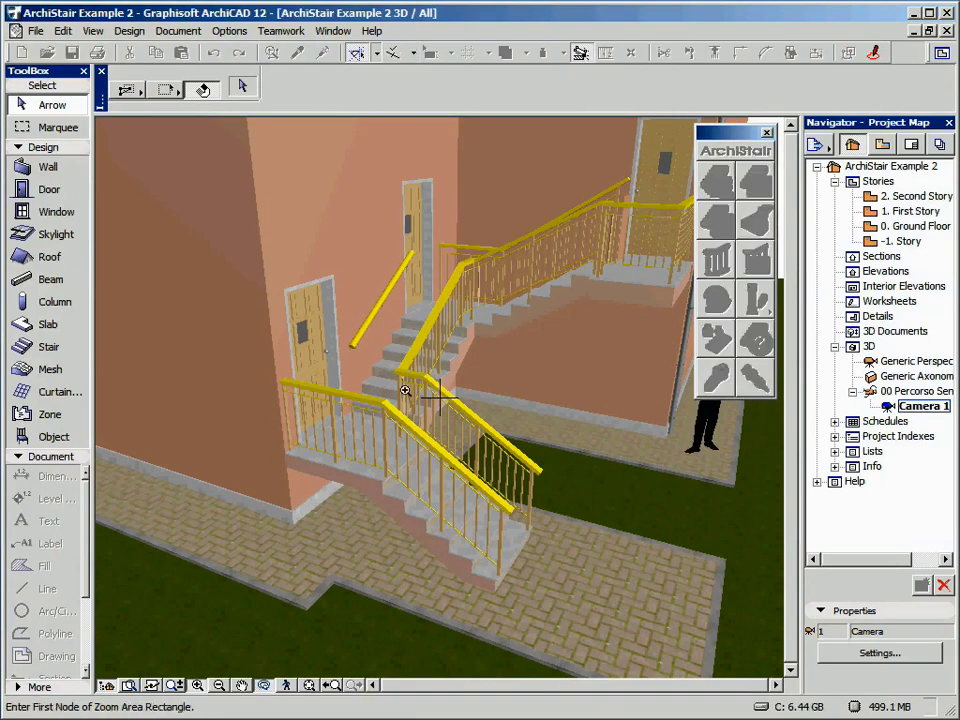
click(296, 266)
click(446, 392)
mouse_move(347, 446)
shift+middle_down()
mouse_move(356, 381)
mouse_move(289, 392)
mouse_move(284, 453)
shift+middle_up()
click(334, 686)
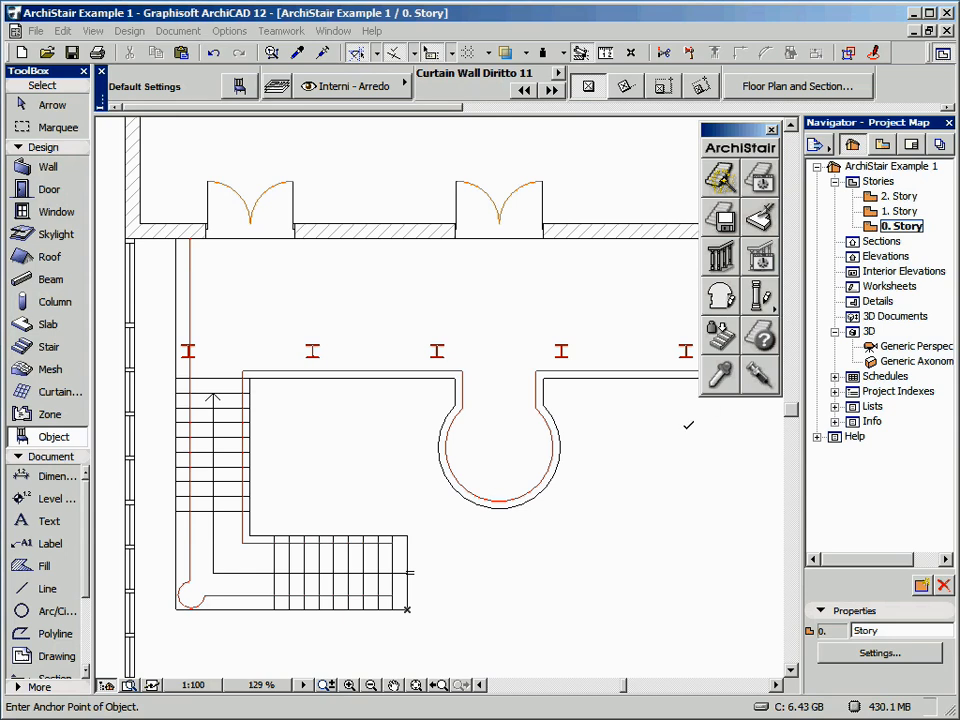
double_click(915, 346)
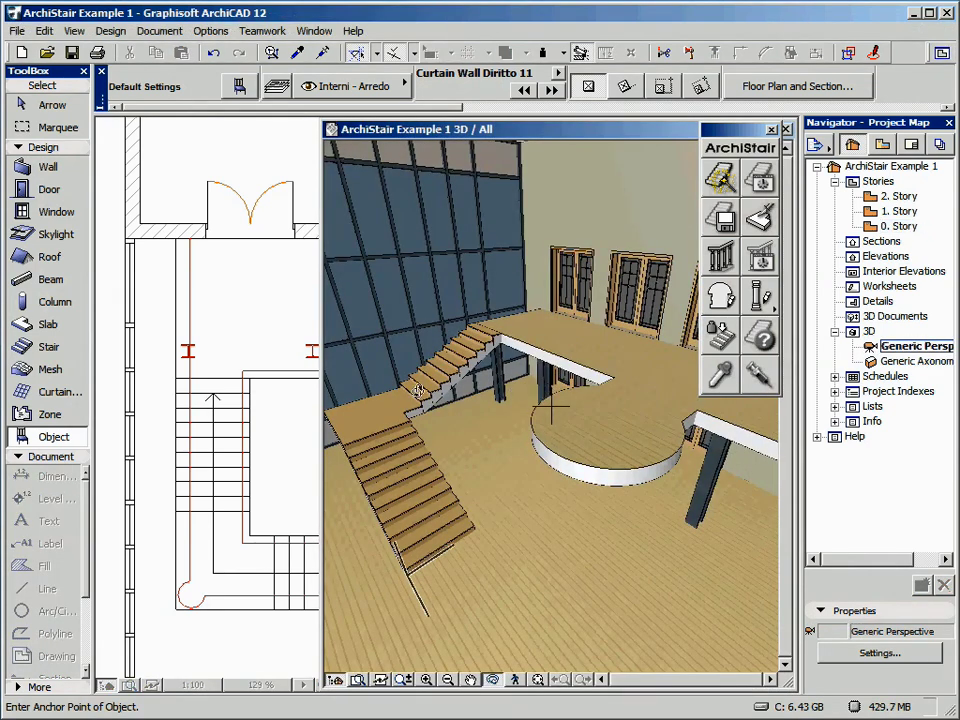
click(106, 432)
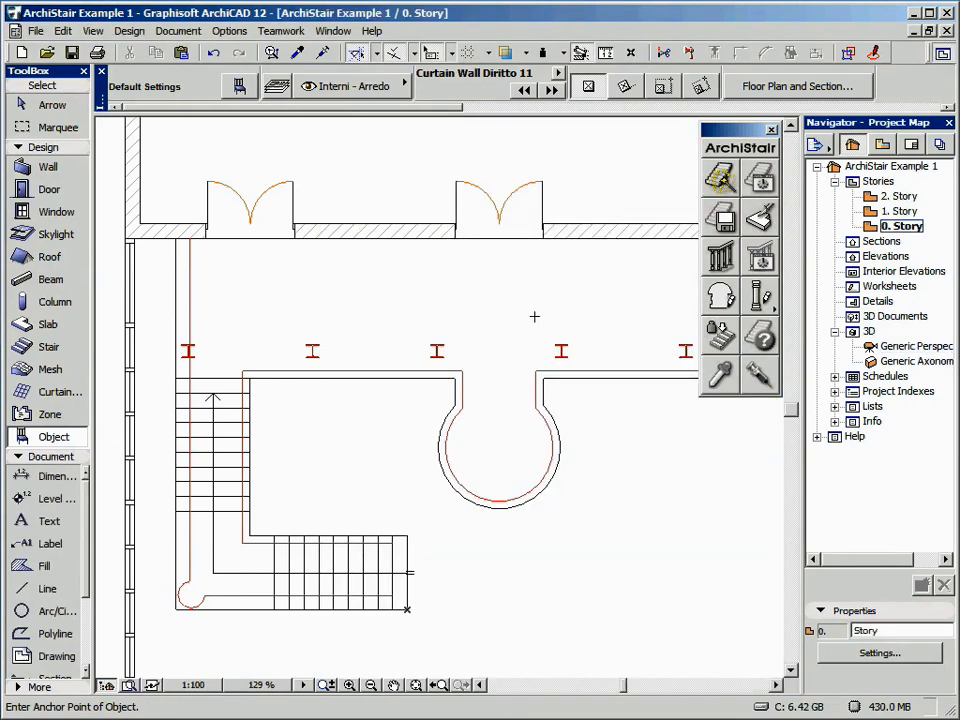
- Select the L-shaped stair, a second element and the slab
click(63, 113)
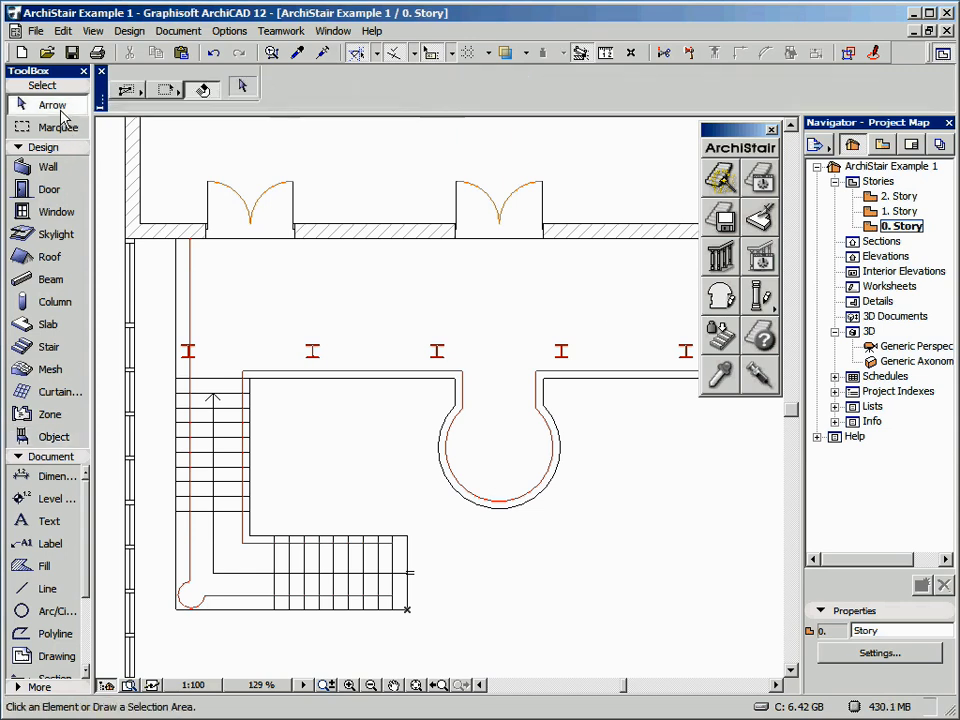
click(386, 601)
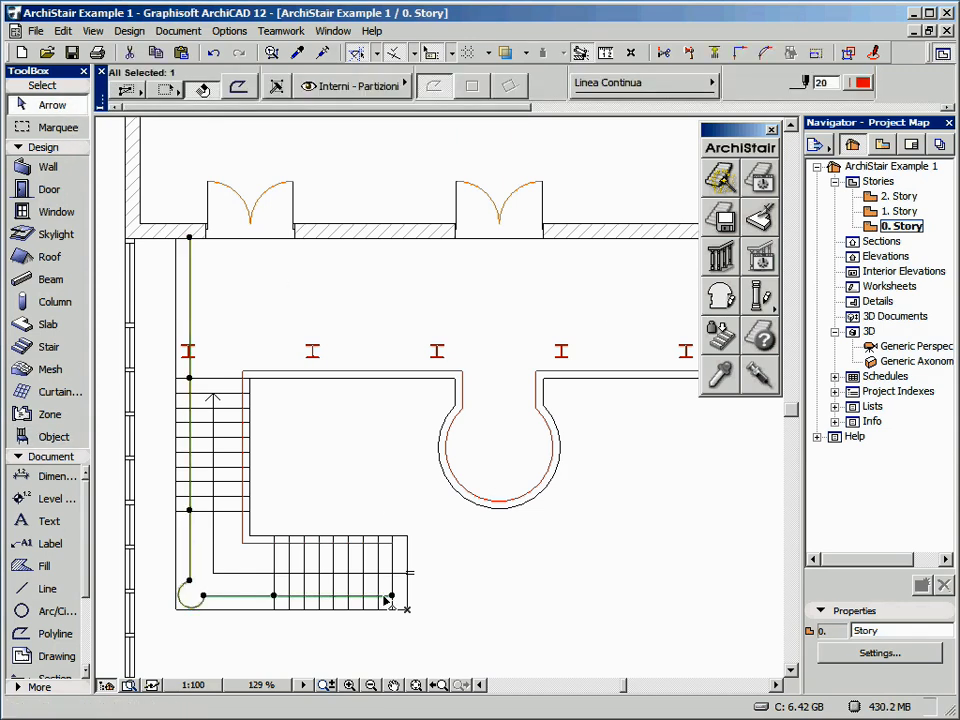
shift+click(406, 546)
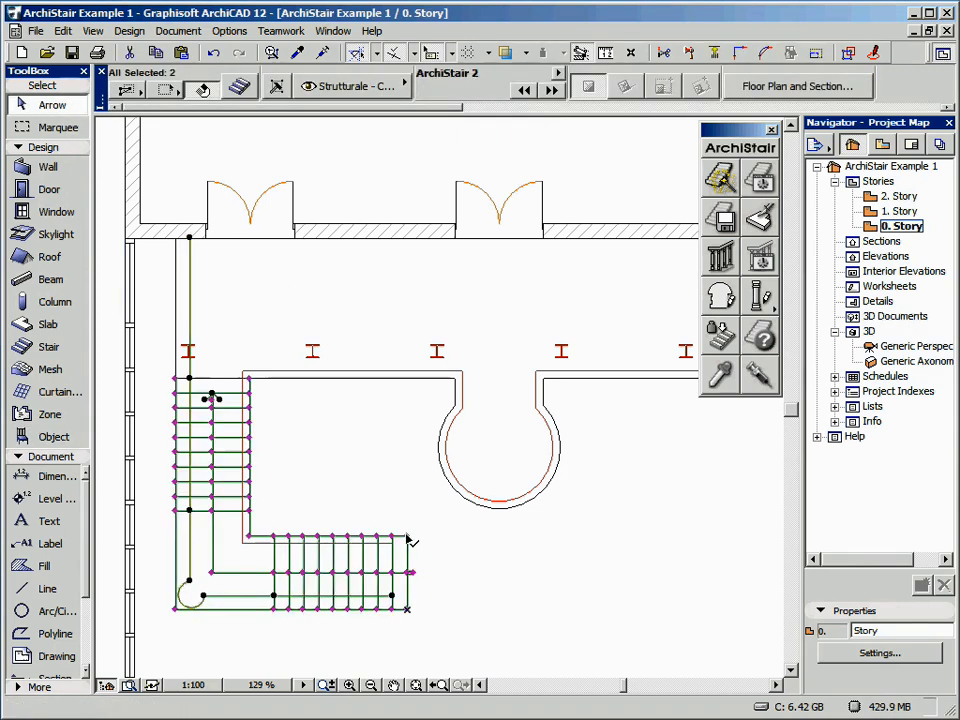
shift+click(180, 318)
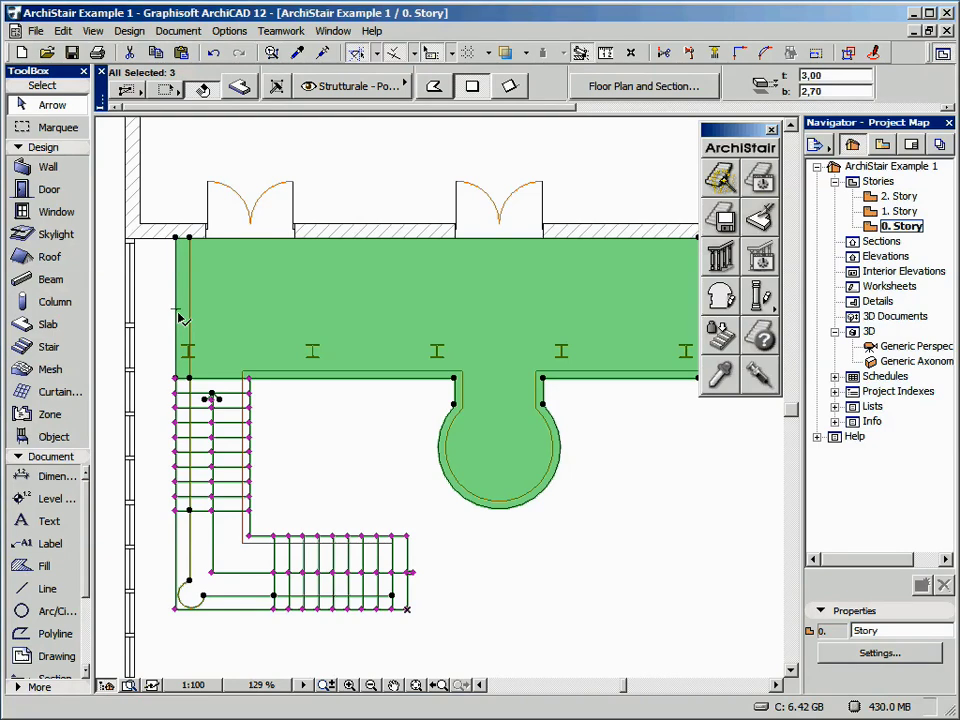
- Generate a 1,00-high railing along the selection with 12 segments per arc
click(720, 257)
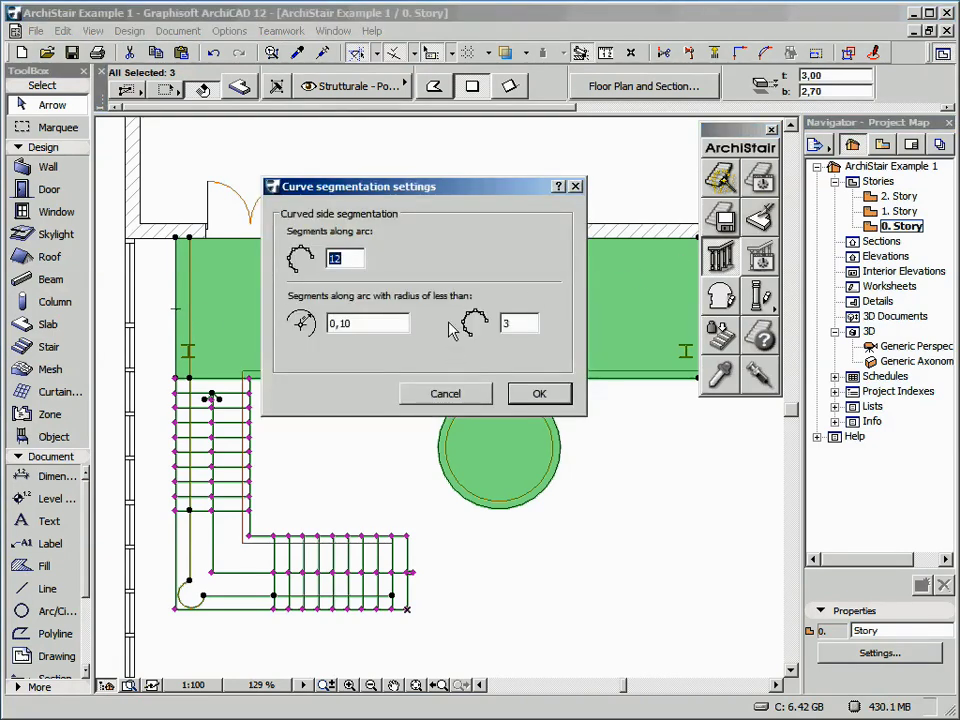
drag(454, 191, 410, 240)
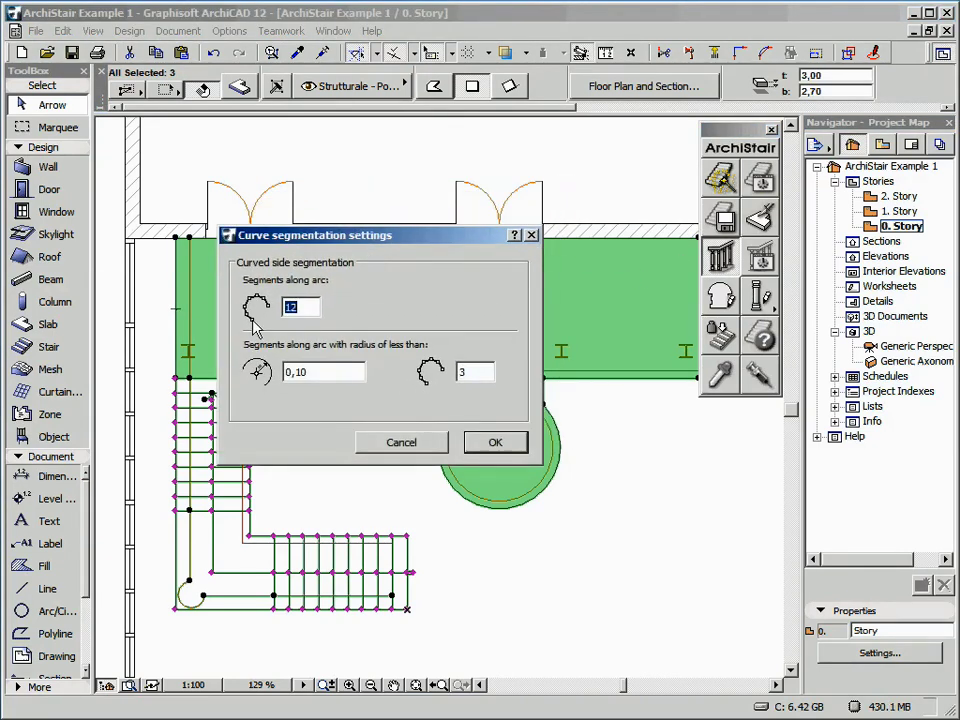
click(494, 442)
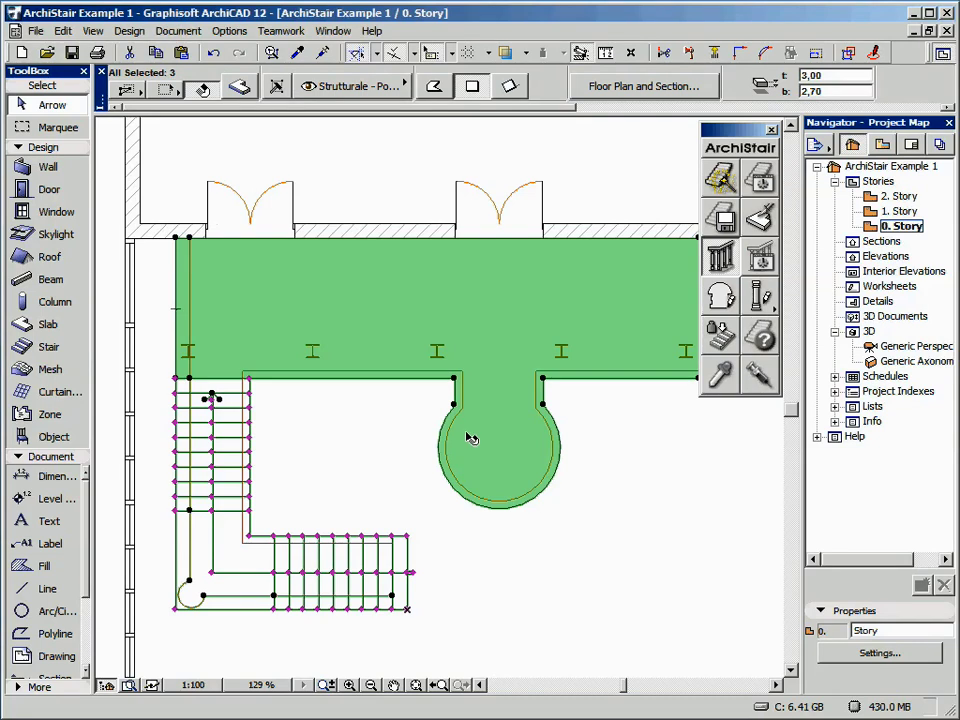
click(469, 437)
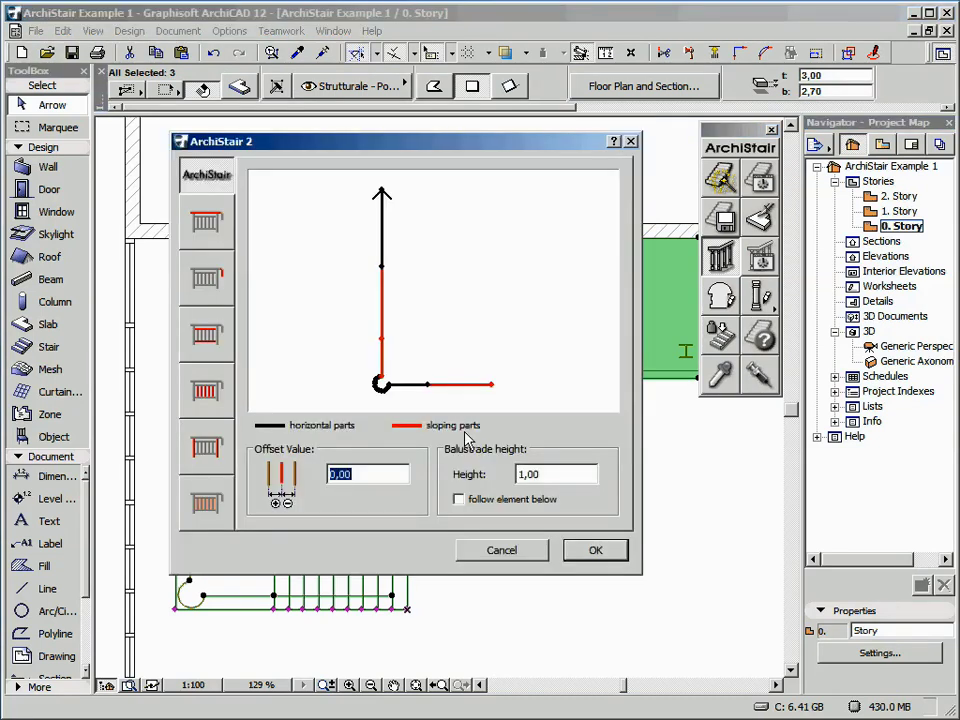
drag(491, 150, 530, 157)
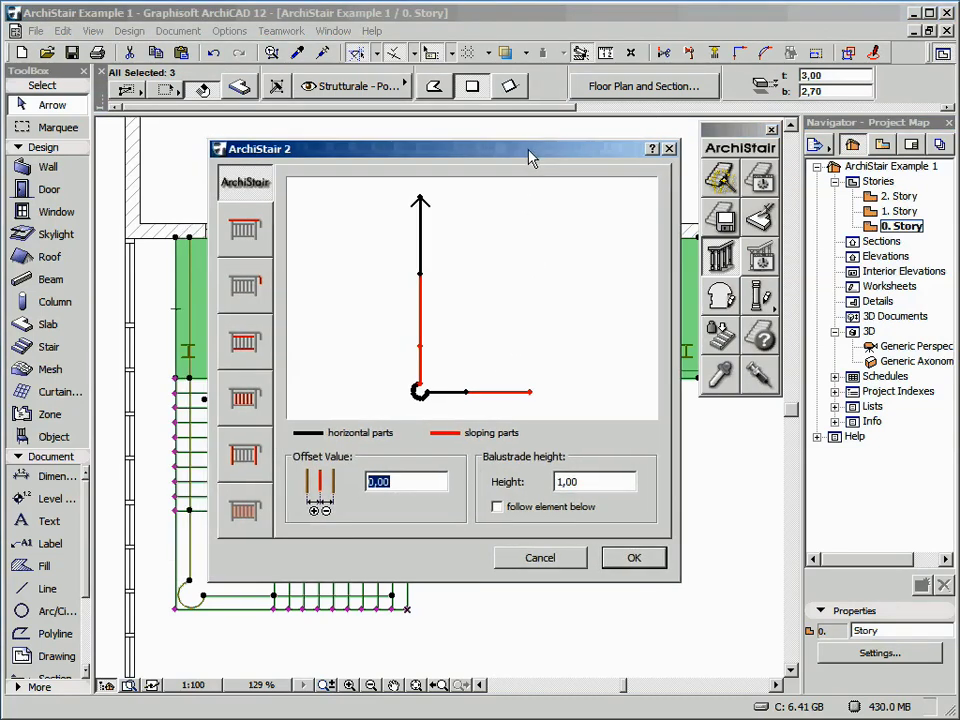
click(628, 559)
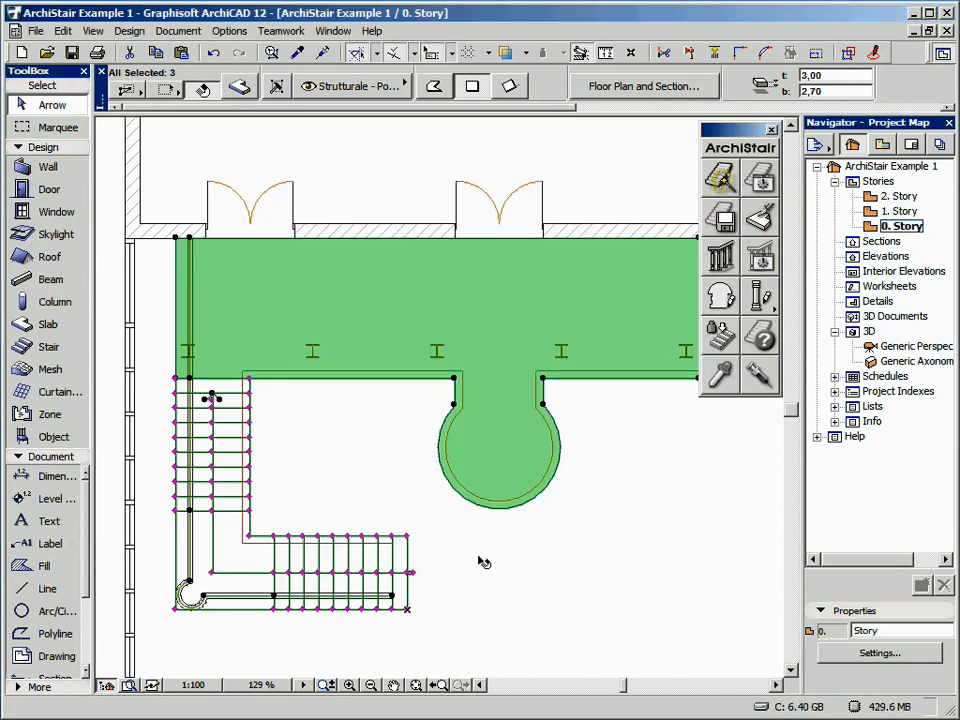
click(482, 562)
right_click(480, 561)
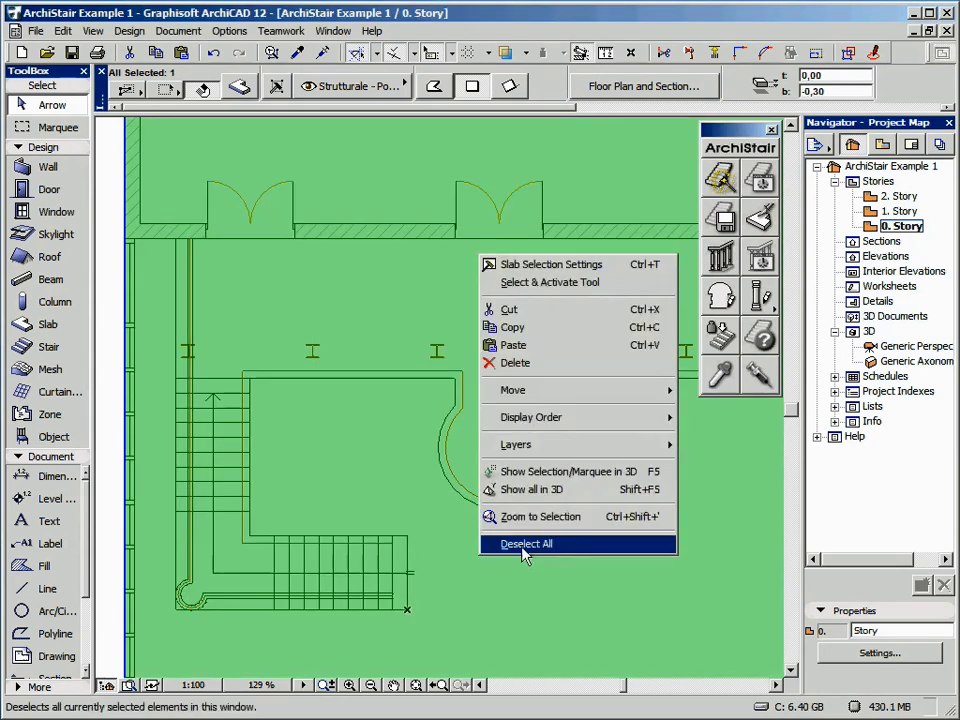
- Select the balcony edge lines and build an ArchiStair railing with 36 segments per arc
click(523, 545)
click(210, 396)
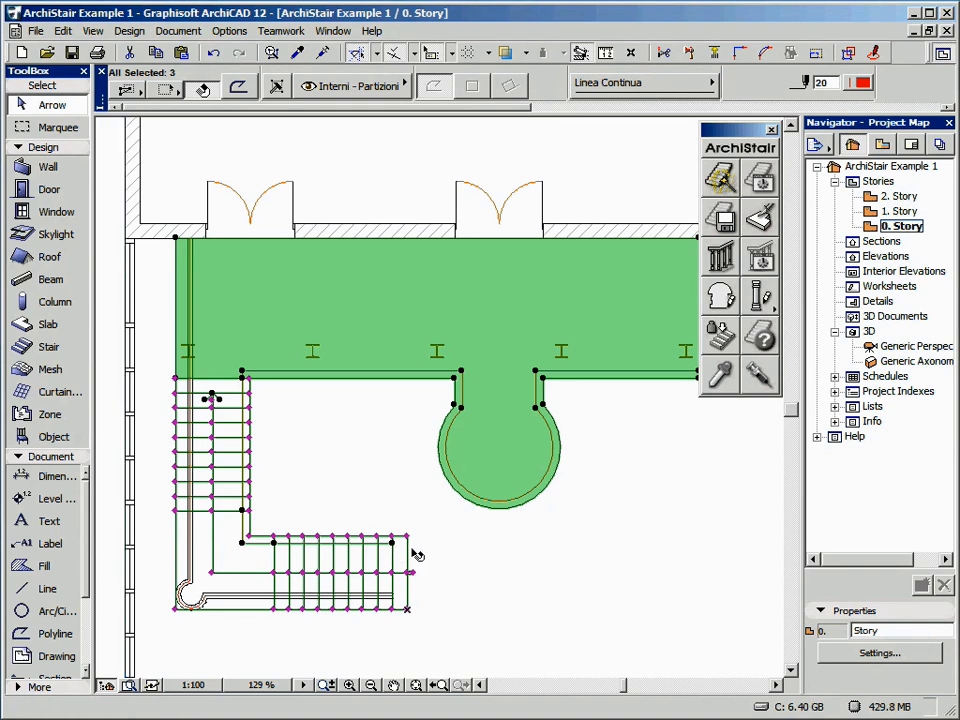
click(720, 257)
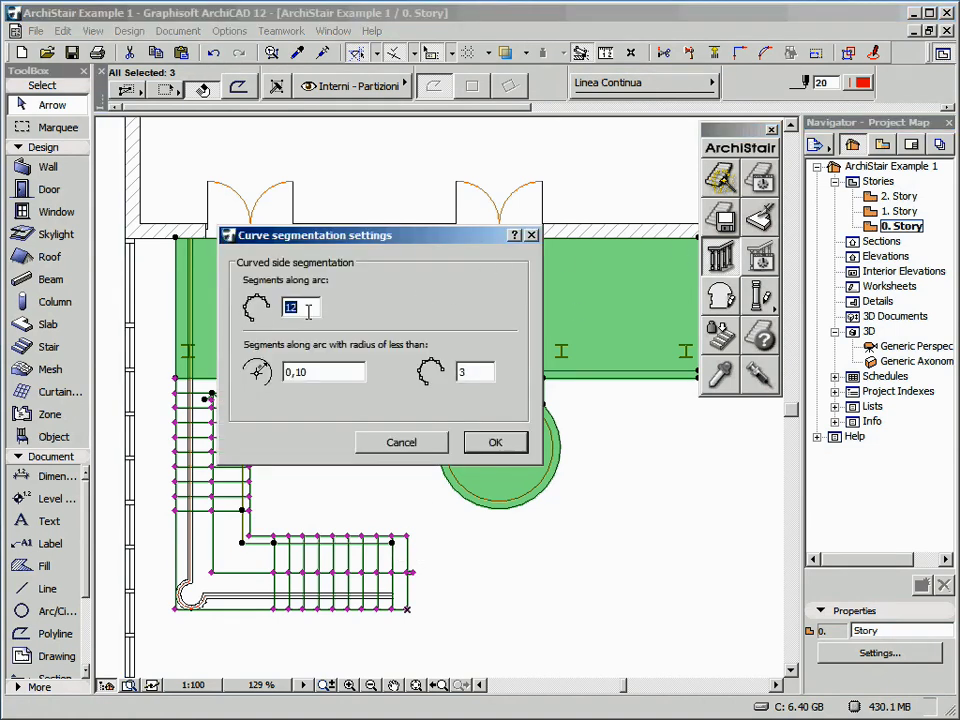
drag(391, 235, 469, 185)
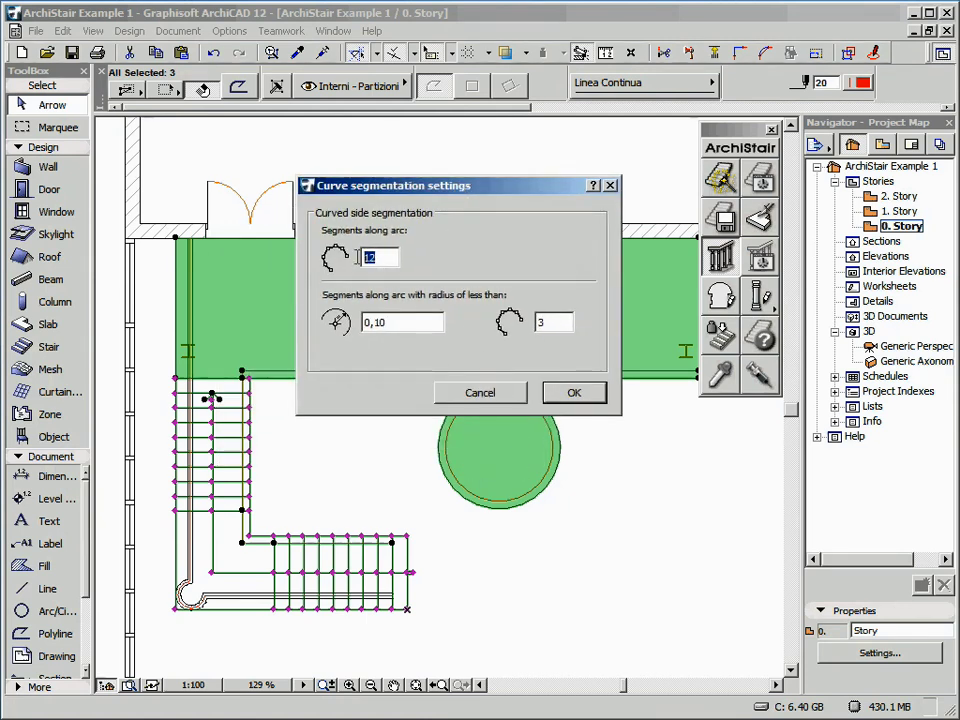
text(36)
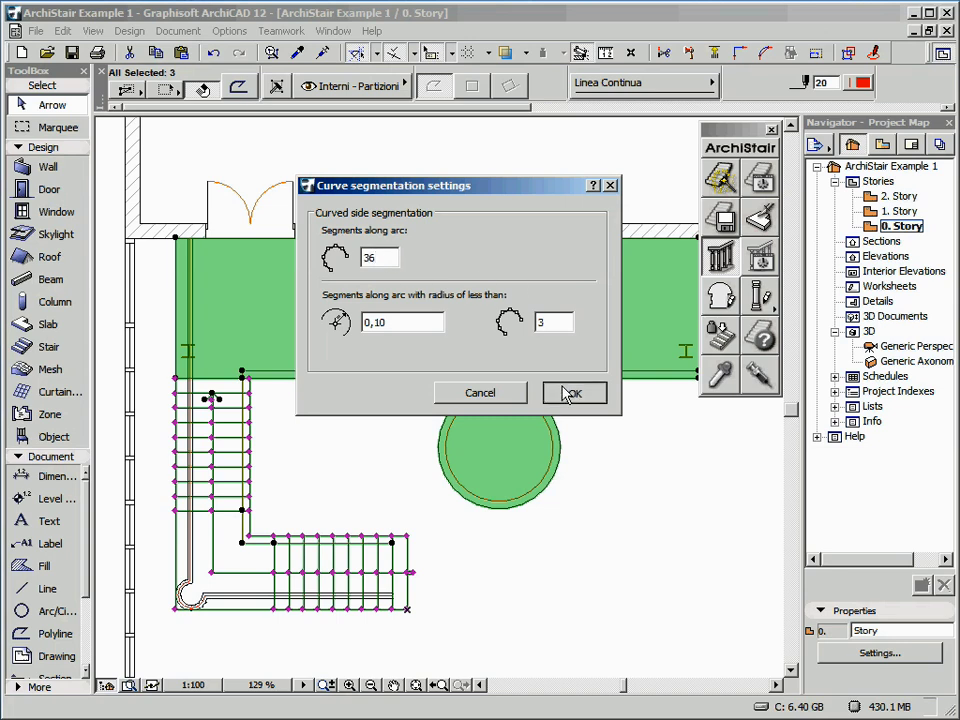
click(570, 392)
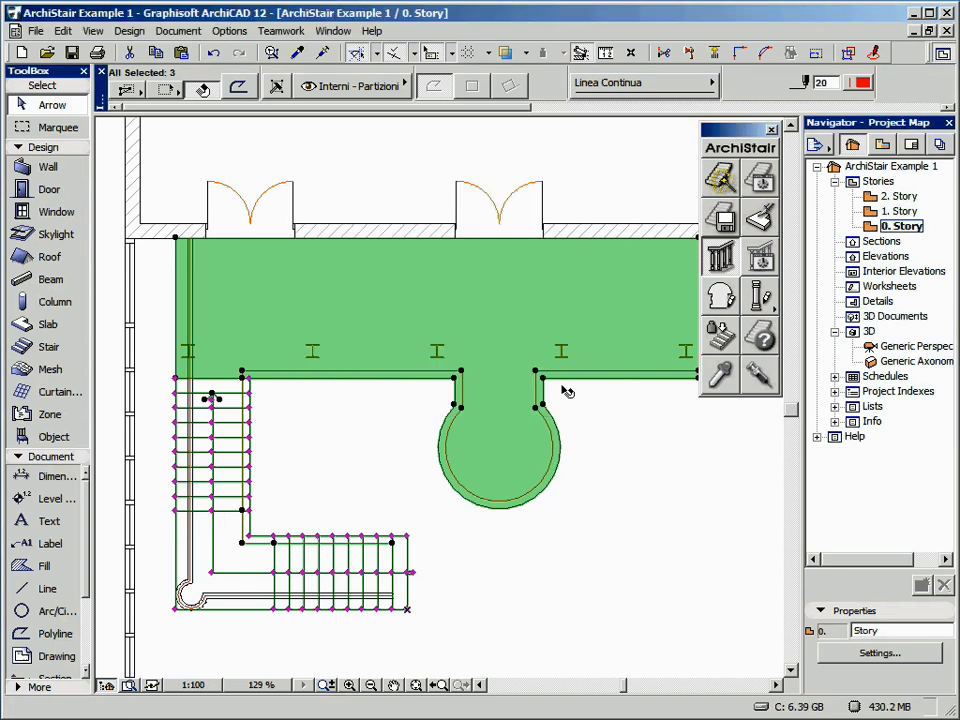
click(634, 557)
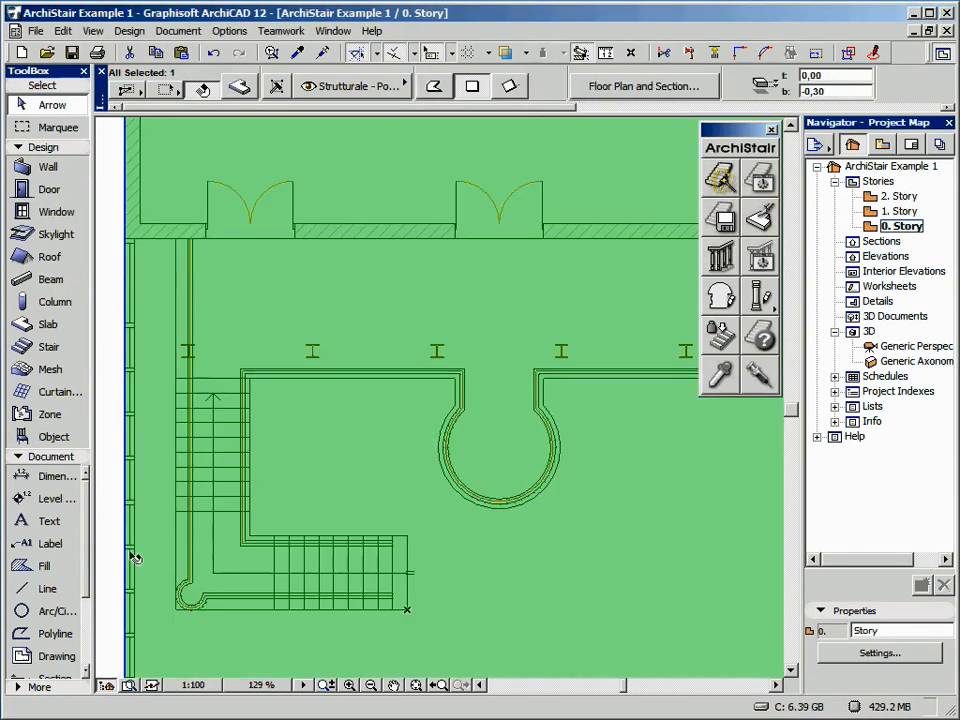
- Clear the selection and orbit the Generic Perspective 3D view to inspect the yellow-handrail railings
right_click(133, 553)
click(175, 540)
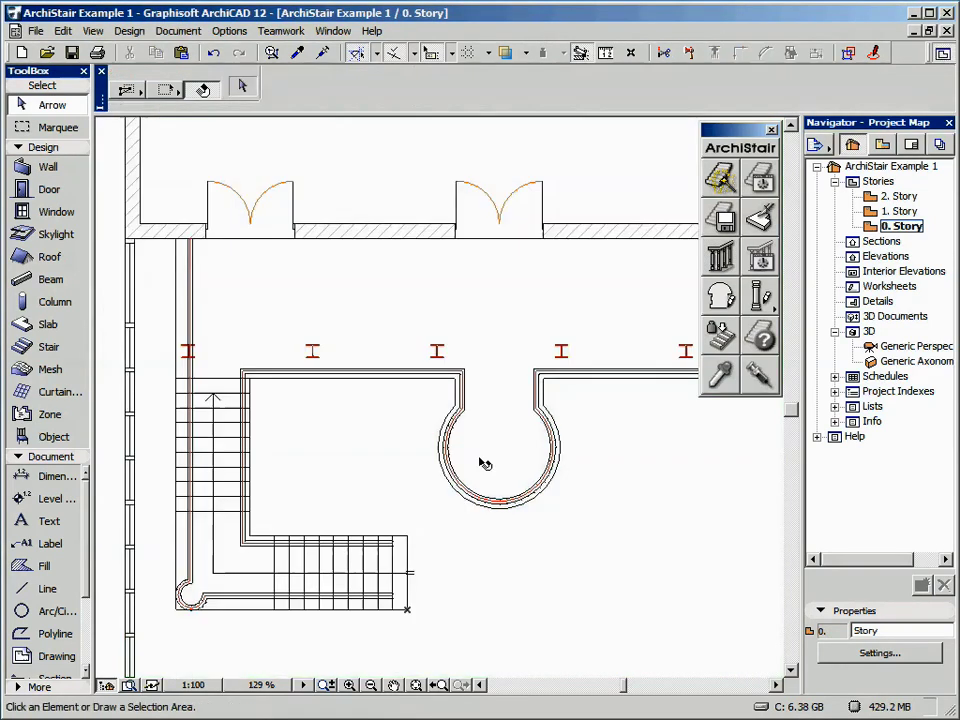
double_click(888, 346)
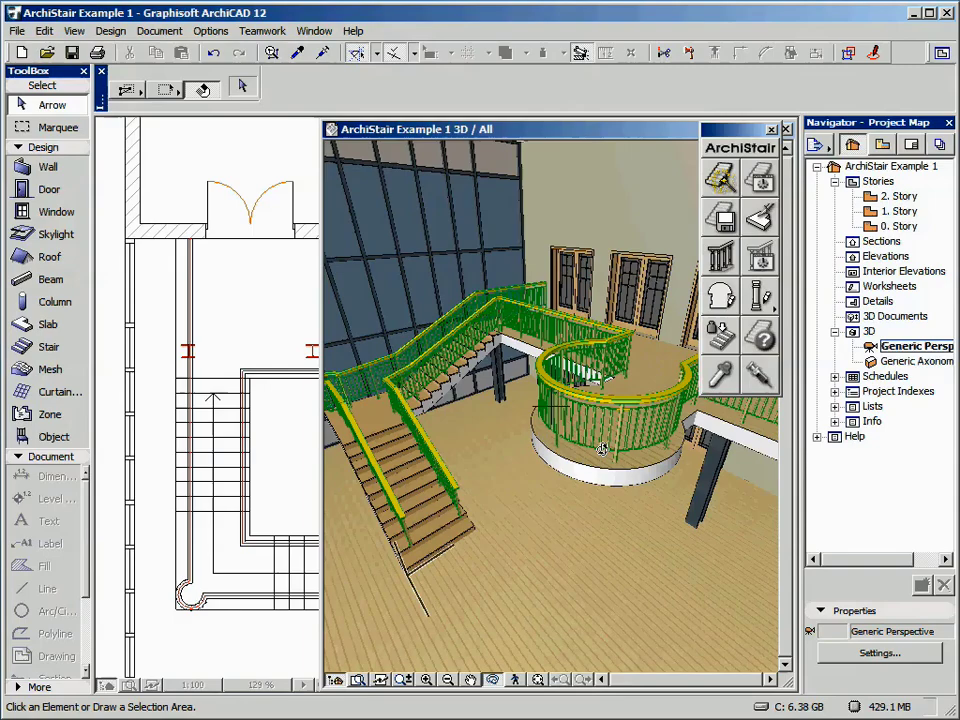
drag(512, 516, 531, 522)
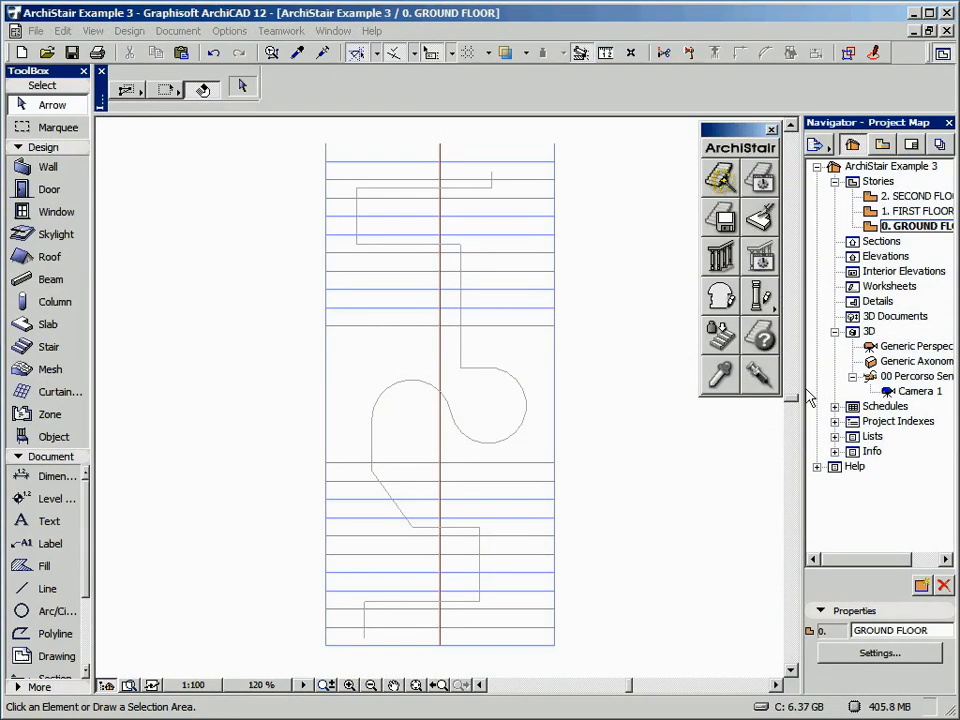
double_click(889, 393)
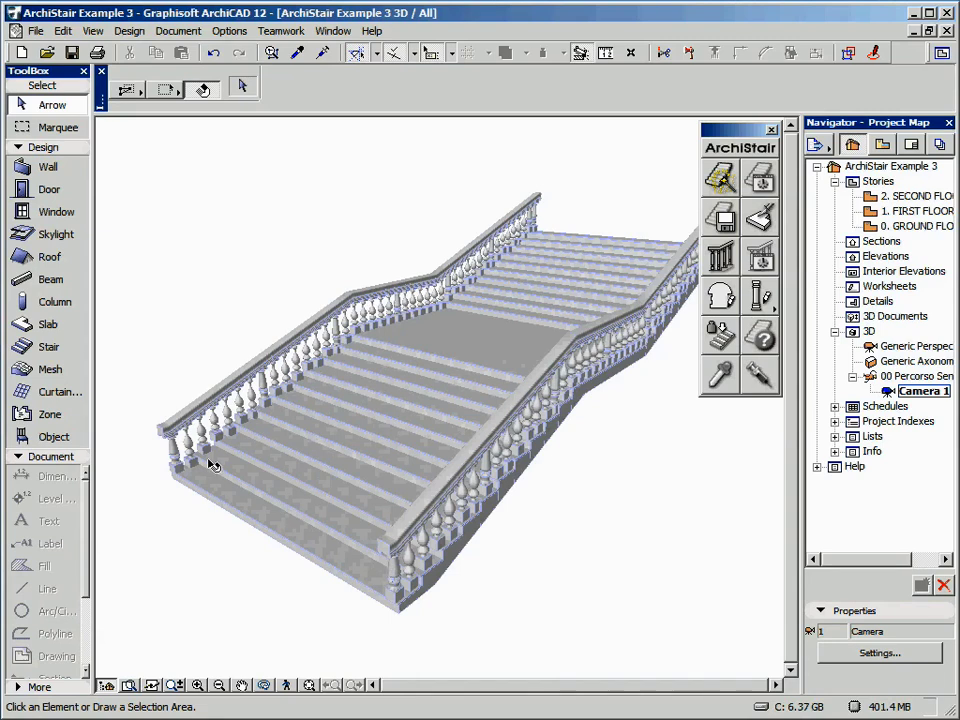
click(870, 227)
double_click(869, 228)
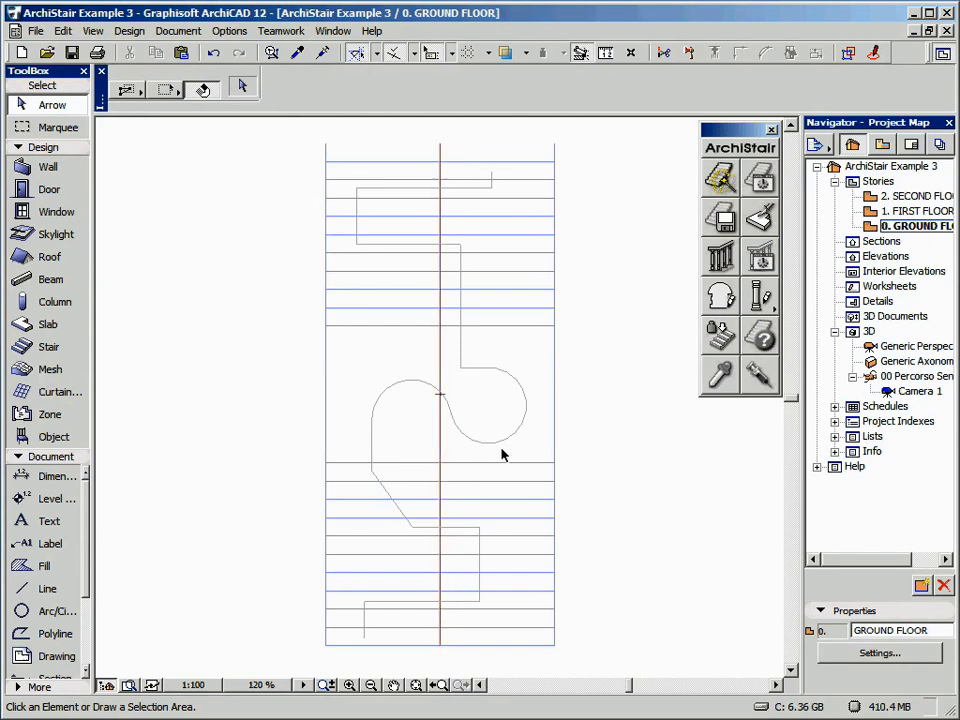
- Railing the stair's axis line with 'follow element below', check it from Camera 1, return to GROUND FLOOR
click(440, 455)
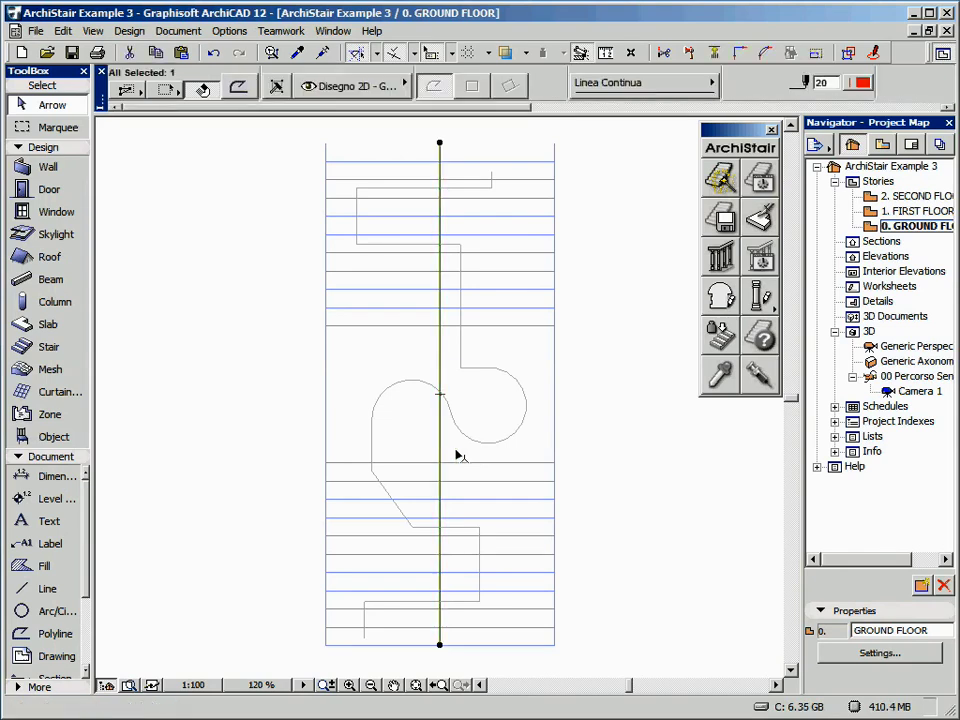
shift+click(556, 469)
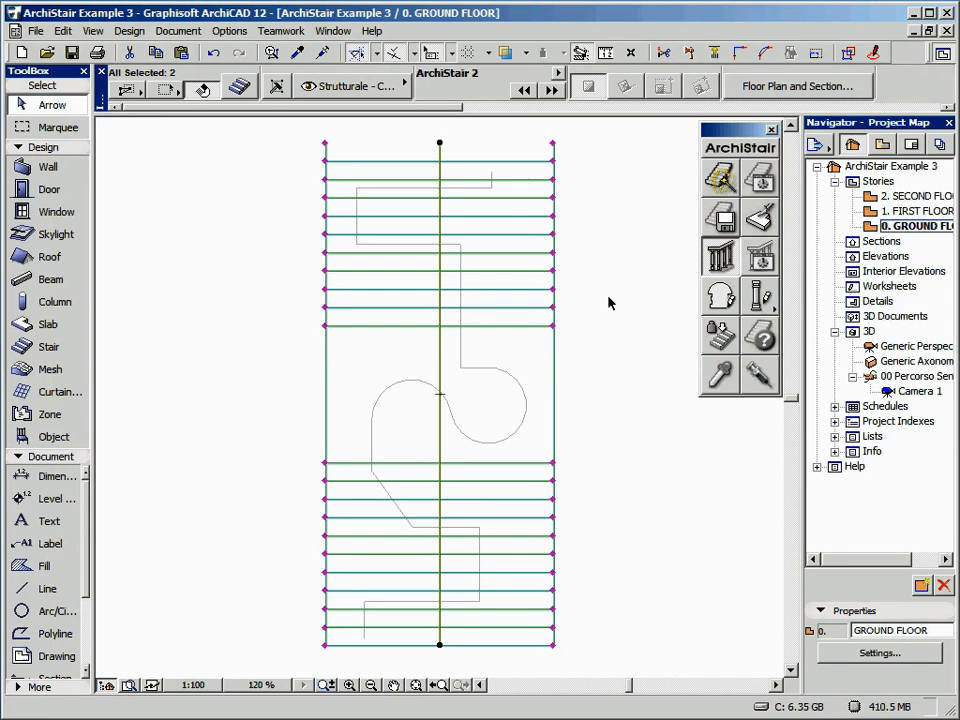
click(515, 506)
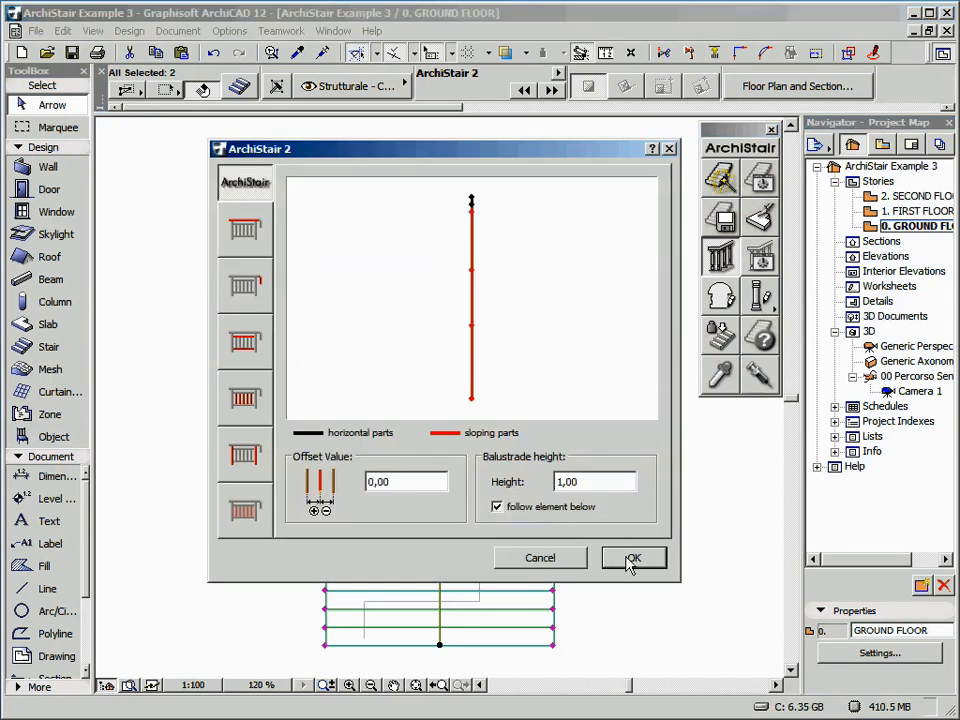
click(632, 560)
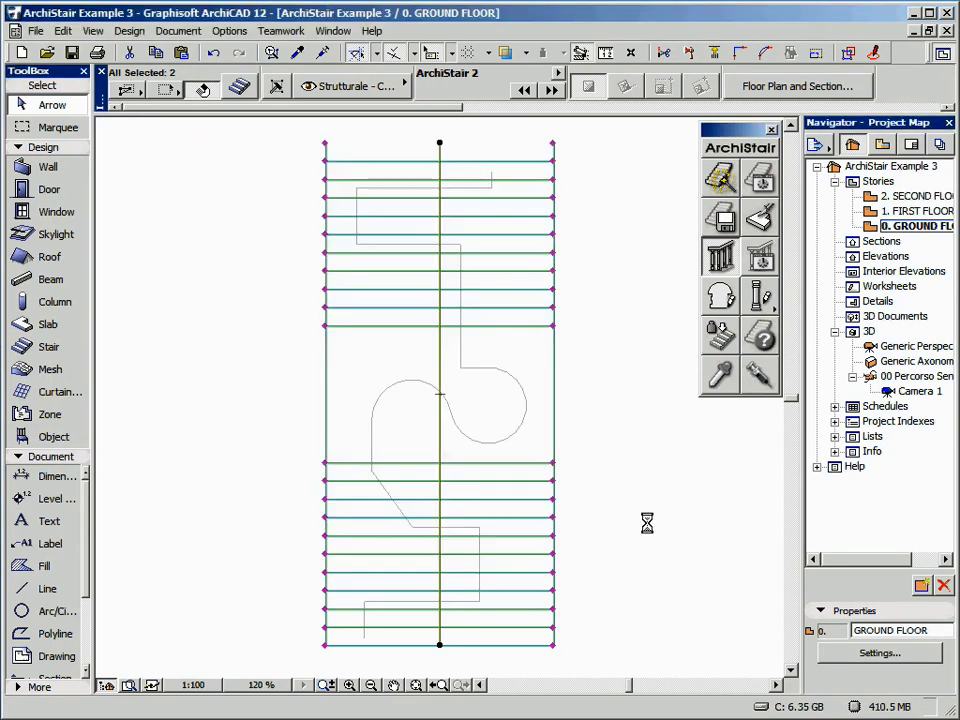
double_click(897, 392)
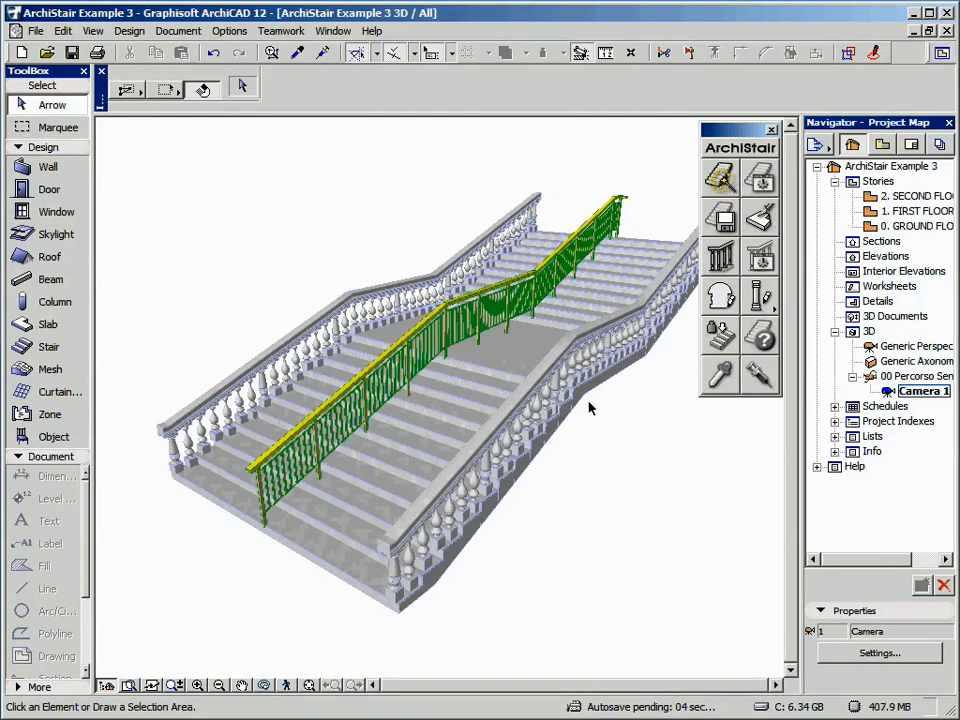
click(867, 228)
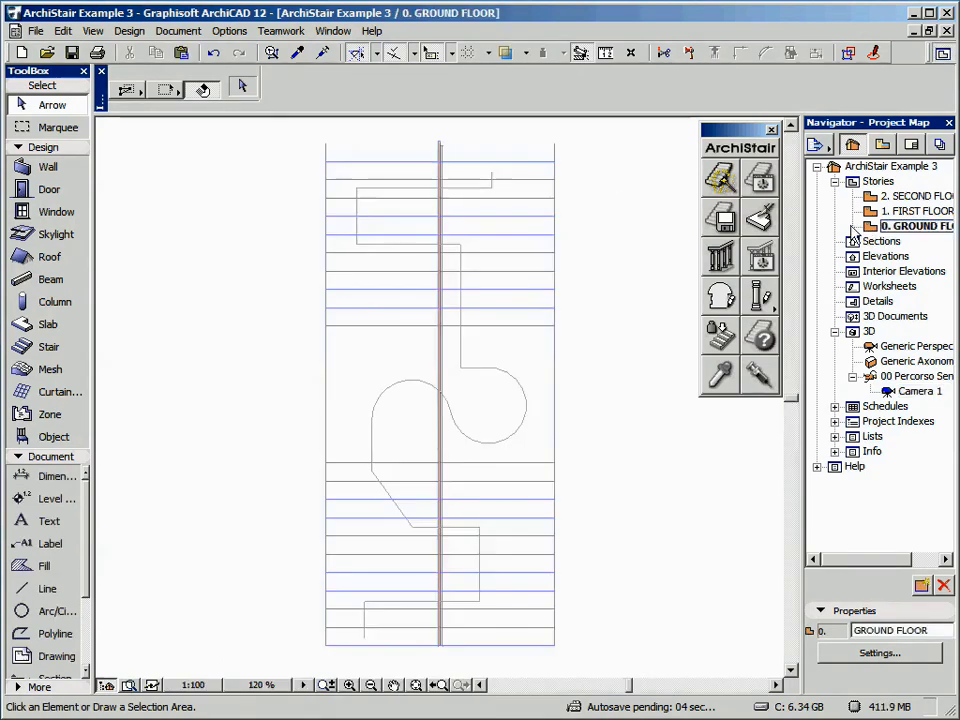
- Select the grand stair and the S-shaped walking line, and build a railing with 36 segments per arc
click(317, 459)
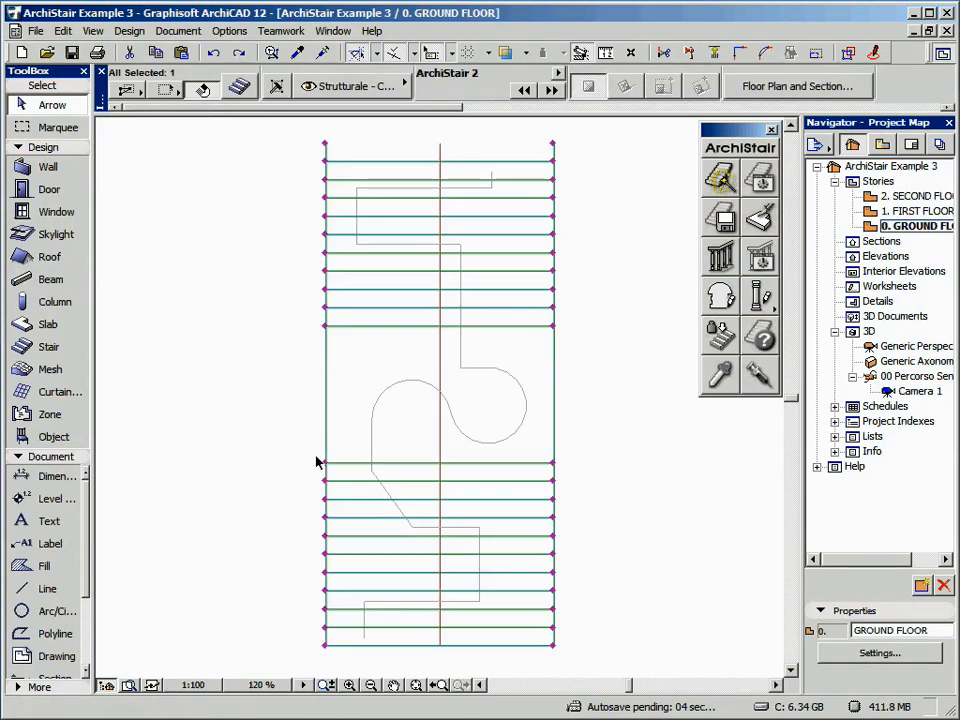
shift+click(510, 445)
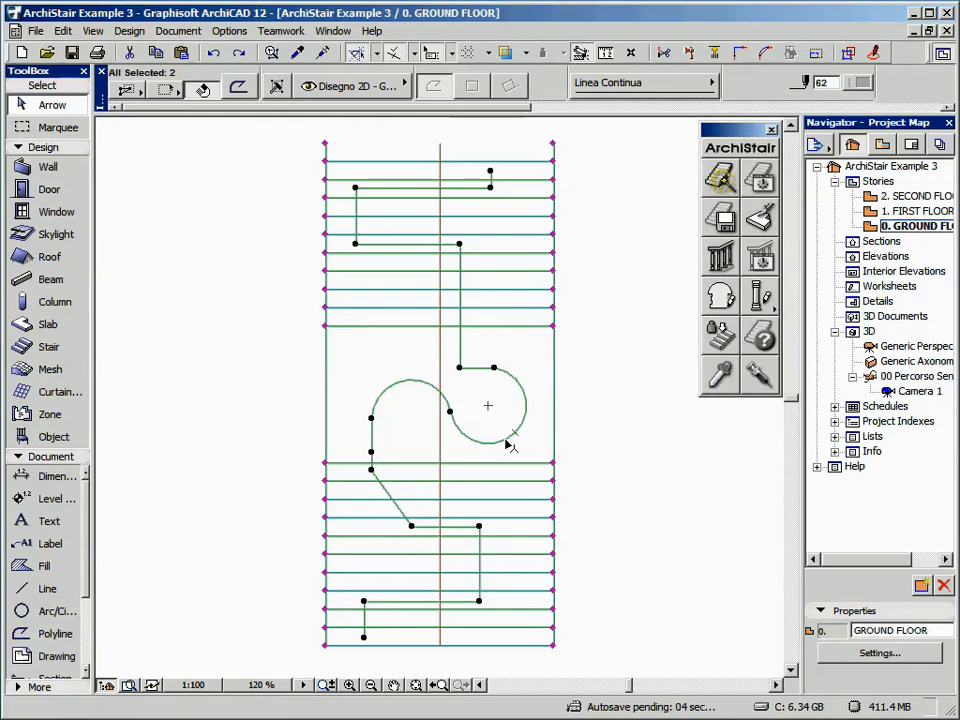
click(728, 260)
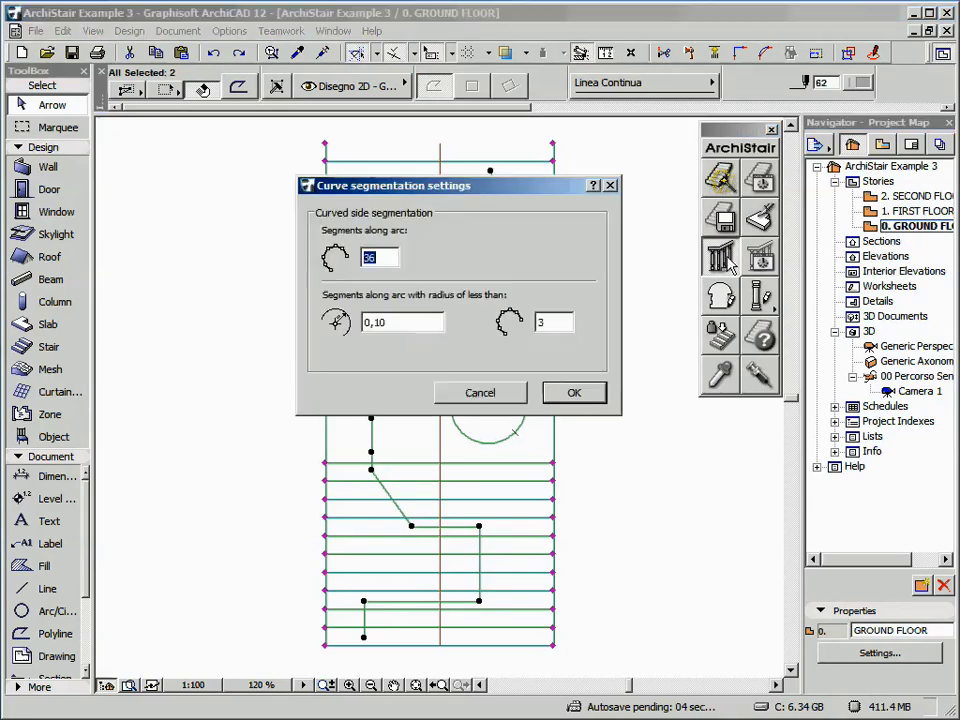
click(574, 393)
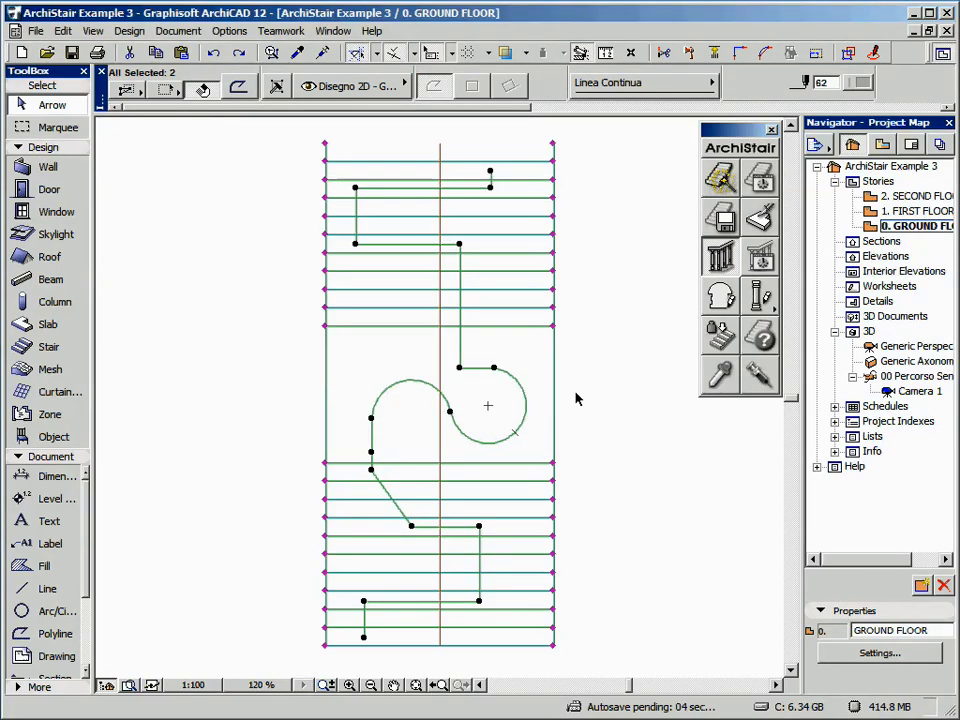